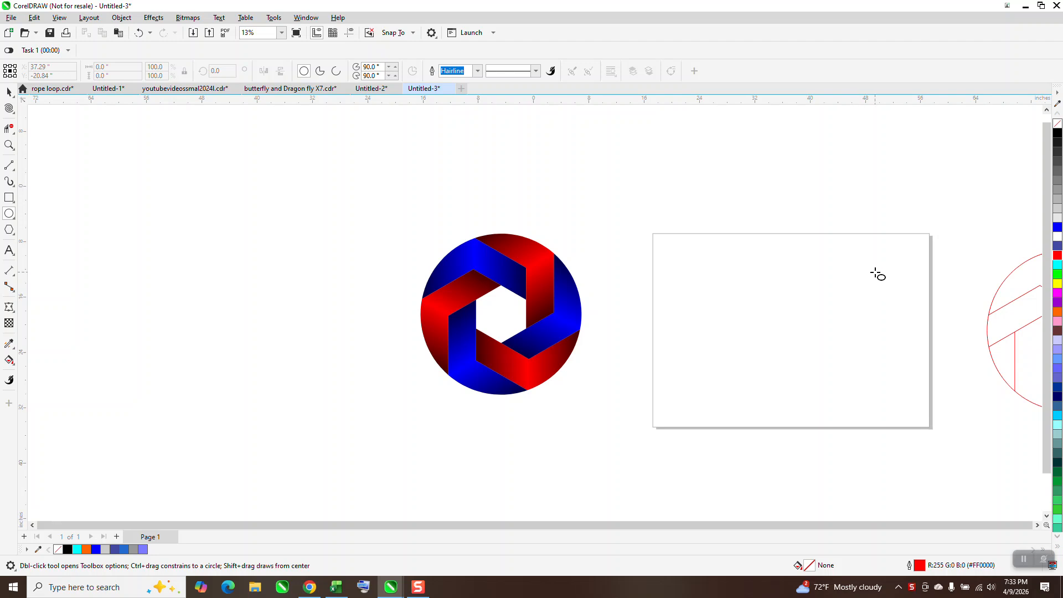
- Centre the circle on the page and draw a six-sided polygon about 6.73 by 7.77 inches from its centre
{"action": "key", "text": "p"}
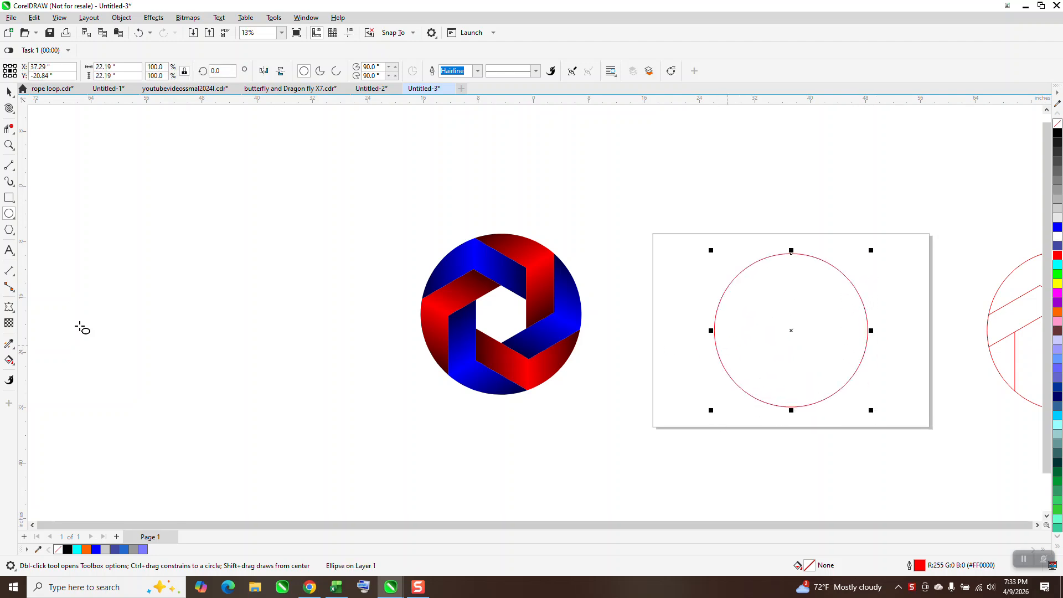
{"action": "left_click", "coordinate": [15, 239]}
{"action": "left_click", "coordinate": [44, 228]}
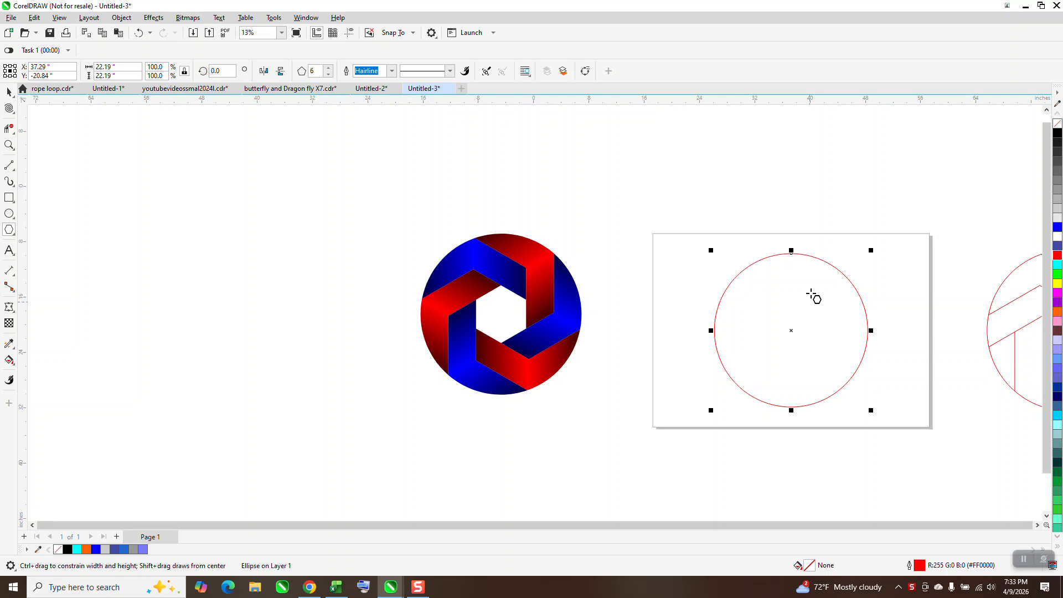
{"action": "left_click_drag", "start_coordinate": [821, 307], "coordinate": [792, 361]}
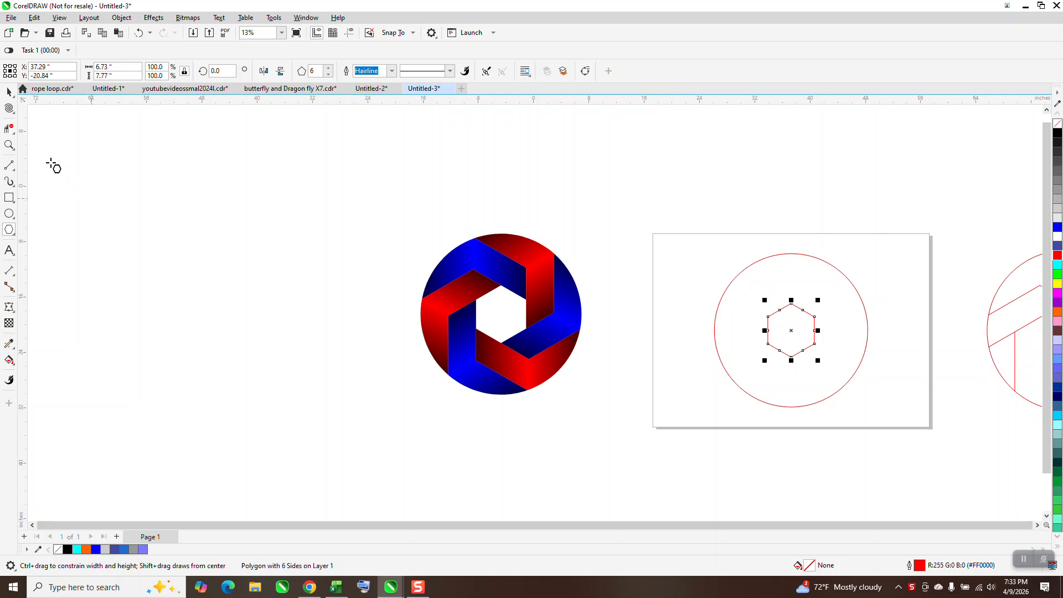
- Draw a 2-point line along the hexagon's upper-right edge and stretch it up-left beyond the circle to about 12.98 by 7.5 inches
{"action": "left_click", "coordinate": [9, 145]}
{"action": "left_click_drag", "start_coordinate": [718, 261], "coordinate": [916, 432]}
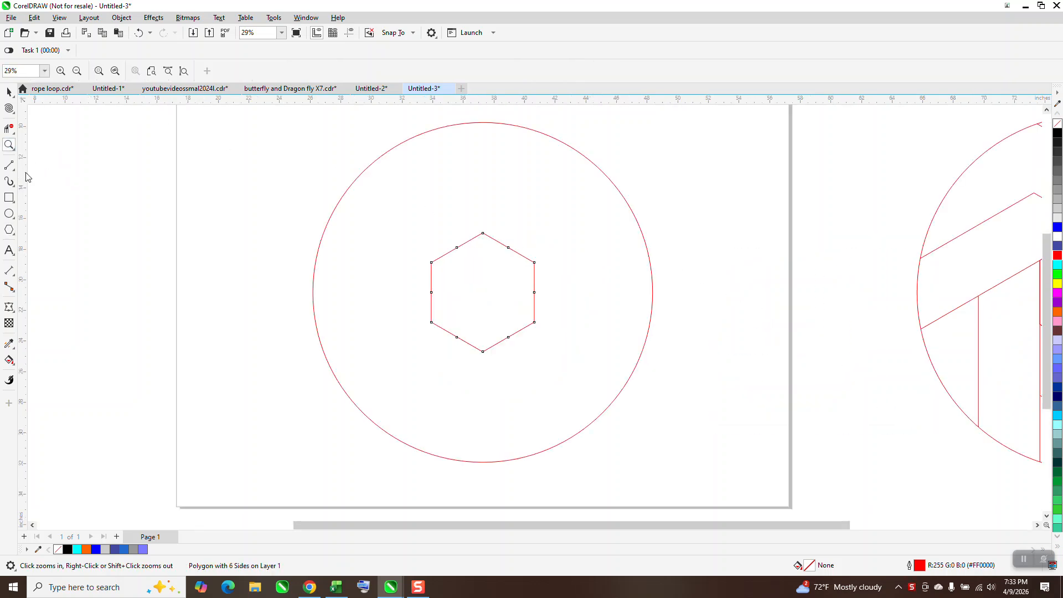
{"action": "left_click", "coordinate": [12, 172]}
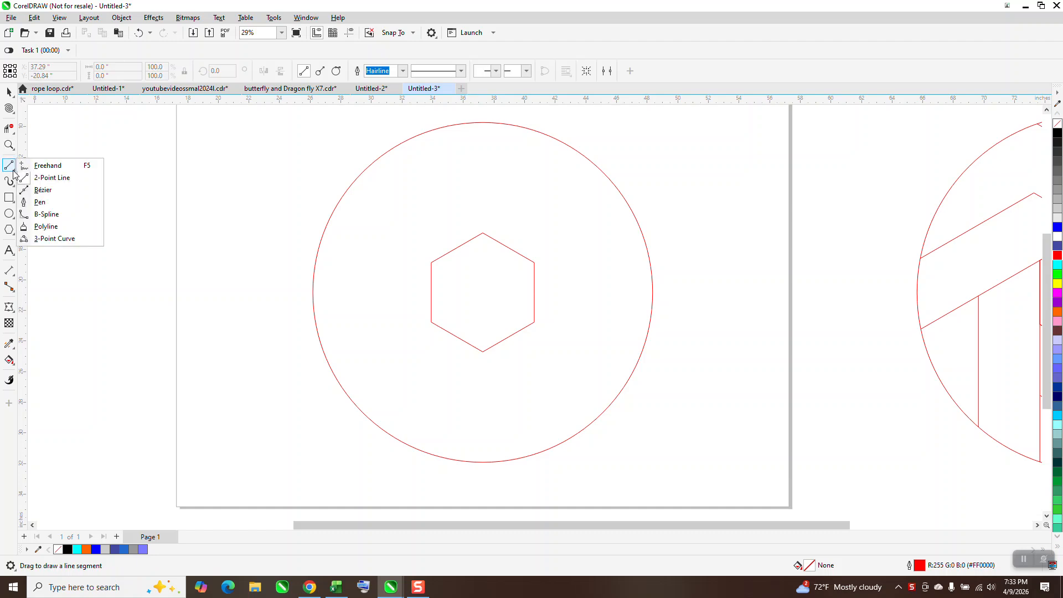
{"action": "left_click", "coordinate": [46, 178]}
{"action": "left_click_drag", "start_coordinate": [483, 232], "coordinate": [398, 174]}
{"action": "left_click_drag", "start_coordinate": [535, 261], "coordinate": [483, 232]}
{"action": "left_click", "coordinate": [9, 92]}
{"action": "left_click_drag", "start_coordinate": [479, 229], "coordinate": [333, 146]}
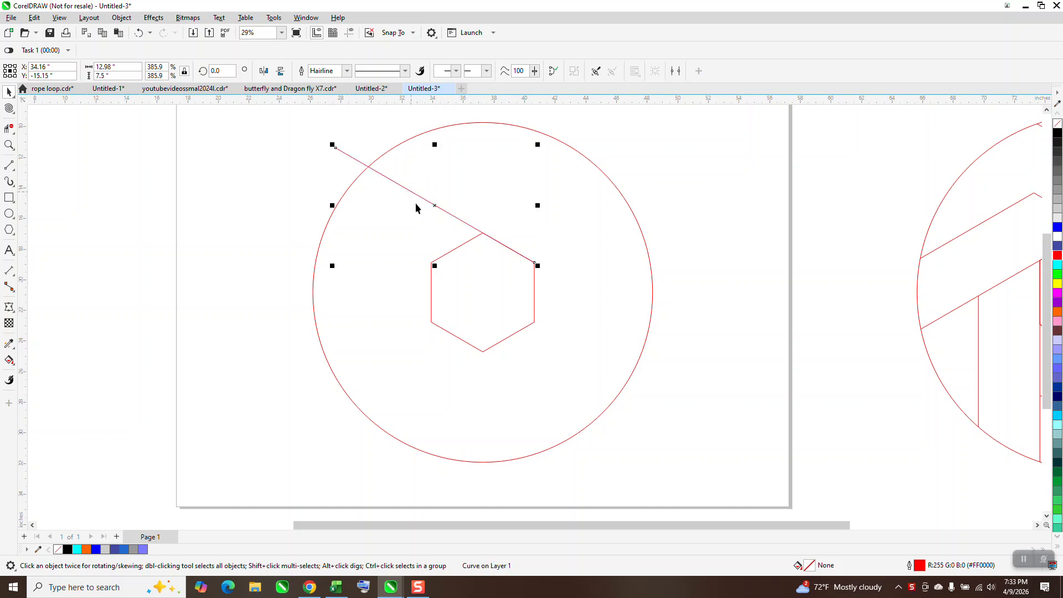
- Make rotated copies of the line about the hexagon's centre at 60° intervals until every hexagon side has an extended line
{"action": "scroll", "coordinate": [466, 197], "scroll_direction": "down", "scroll_amount": 2}
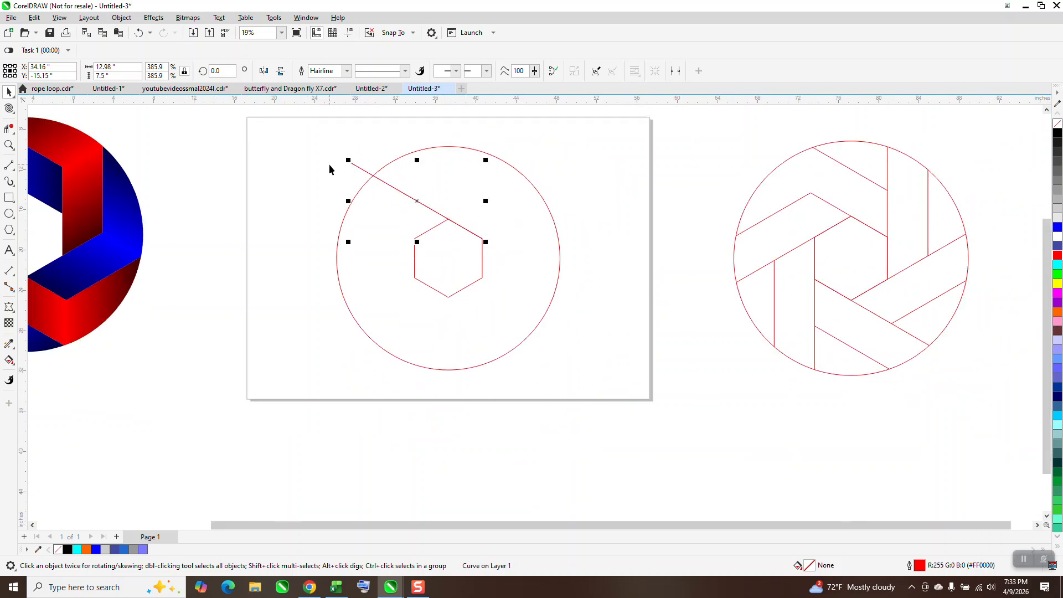
{"action": "left_click", "coordinate": [419, 201]}
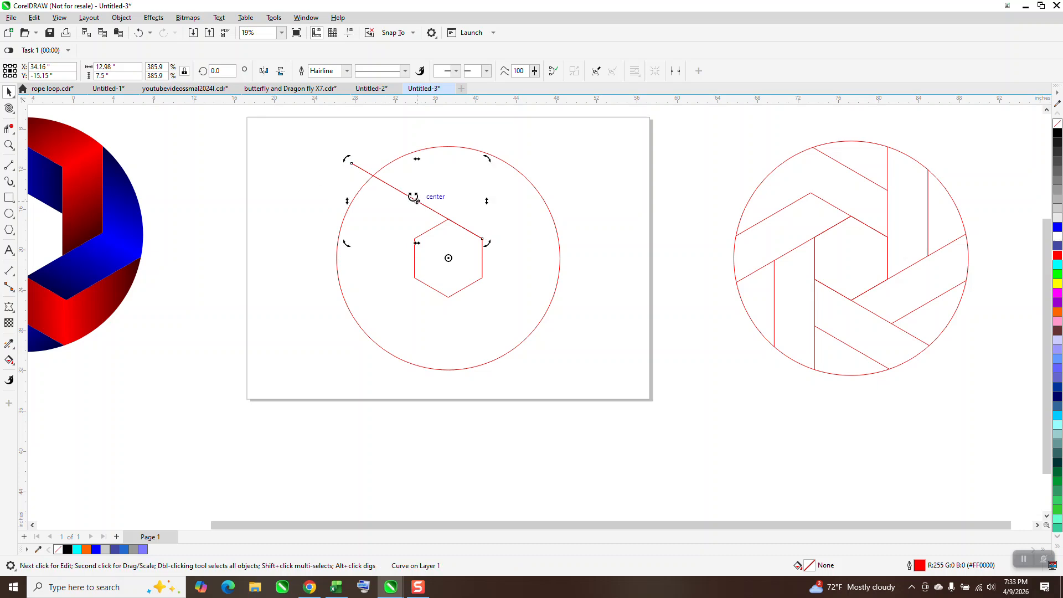
{"action": "left_click", "coordinate": [224, 71]}
{"action": "type", "text": "60"}
{"action": "key", "text": "Return"}
{"action": "key", "text": "ctrl+r"}
{"action": "key", "text": "ctrl+r"}
{"action": "key", "text": "ctrl+r"}
{"action": "key", "text": "ctrl+r"}
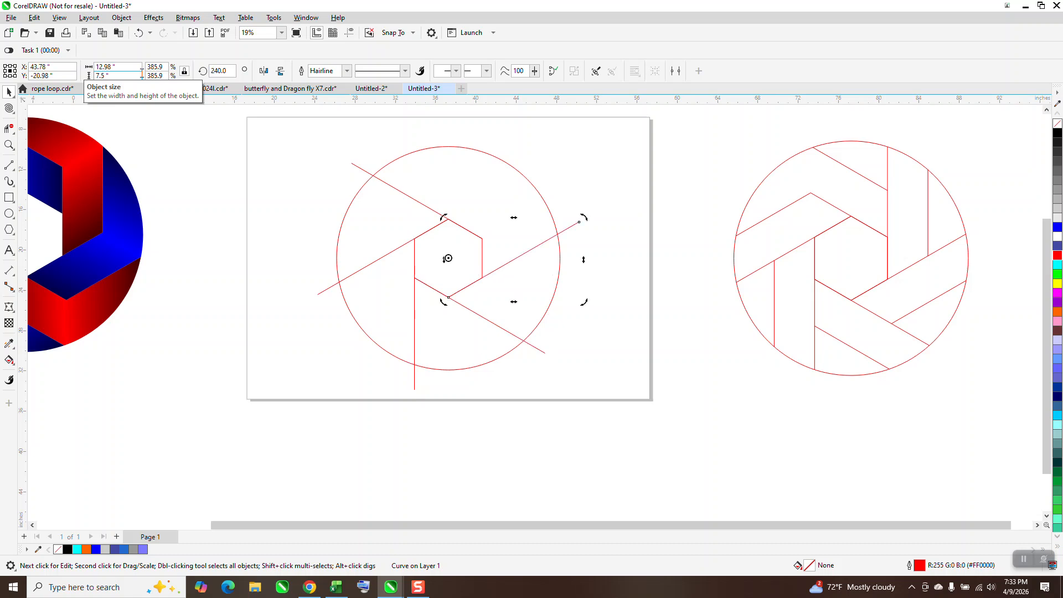
{"action": "left_click", "coordinate": [151, 198]}
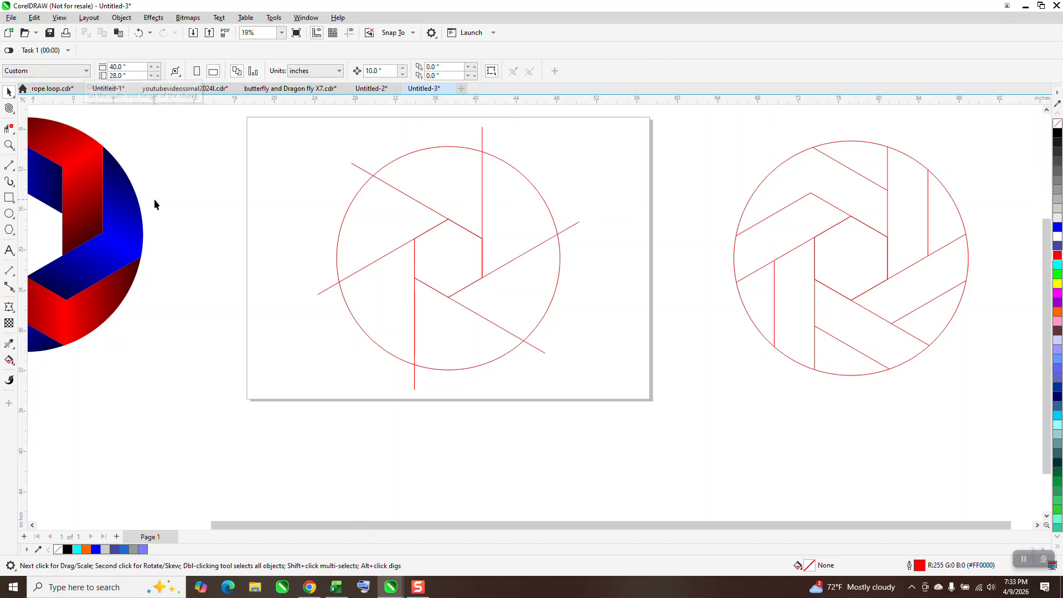
- Place a parallel copy of the upper-left hexagon edge's line outward, with its upper end crossing the neighbouring line
{"action": "left_click", "coordinate": [369, 264]}
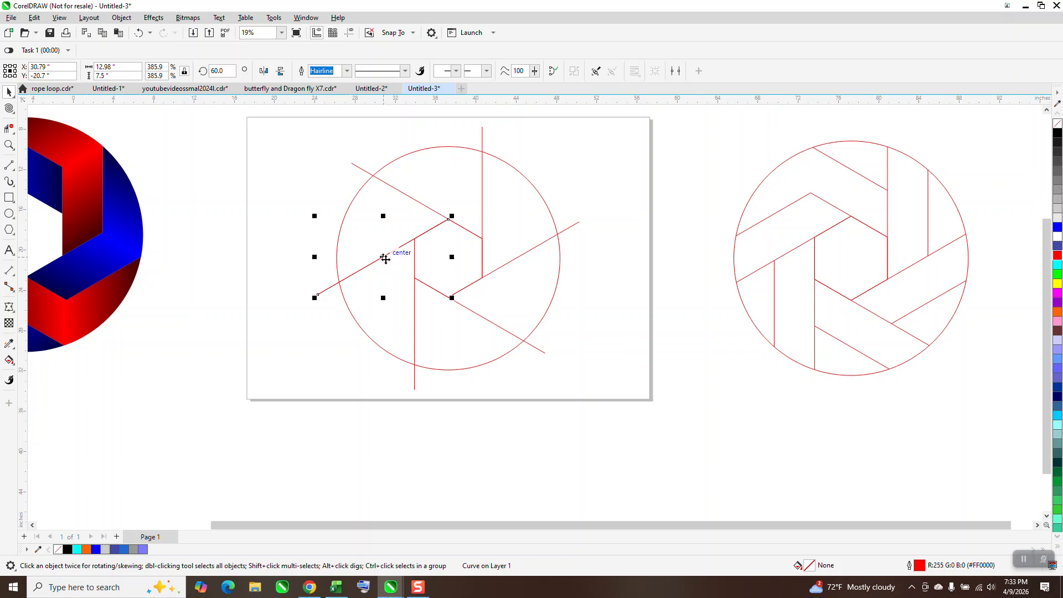
{"action": "left_click_drag", "start_coordinate": [385, 259], "coordinate": [371, 224]}
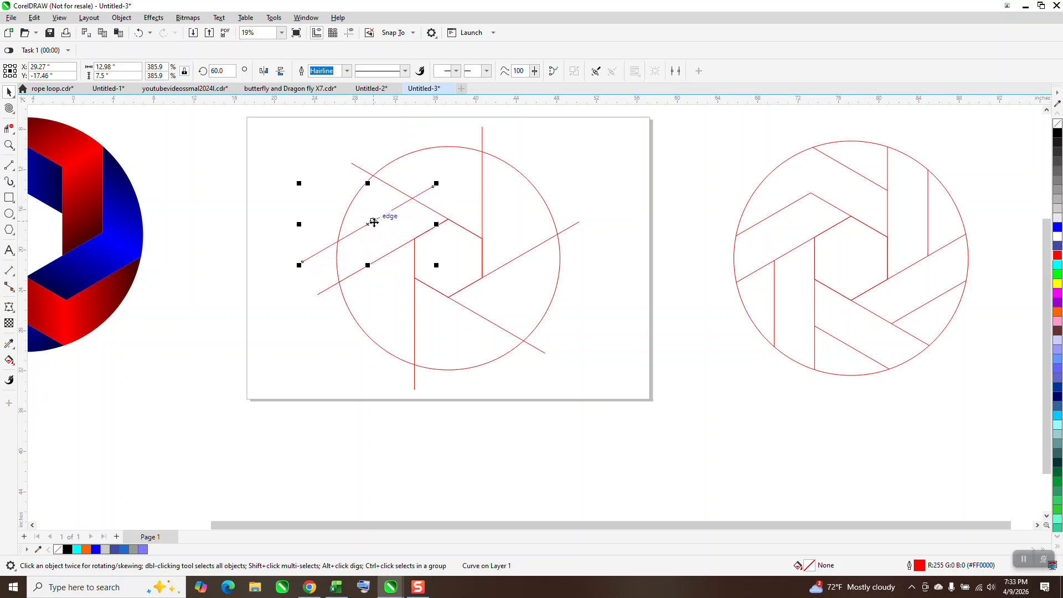
{"action": "key", "text": "ctrl+r"}
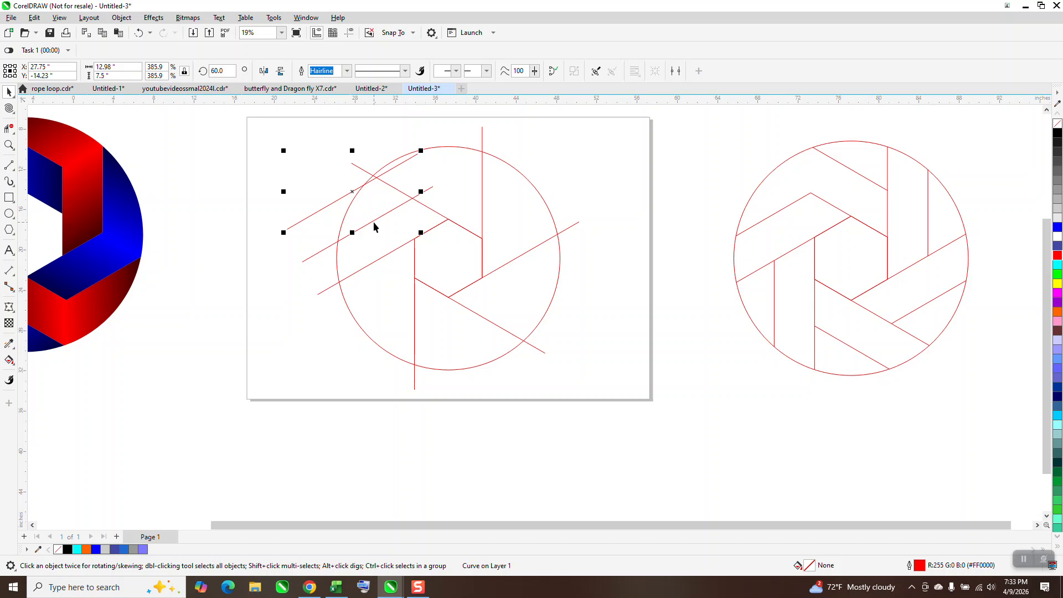
{"action": "key", "text": "XF86Calculator"}
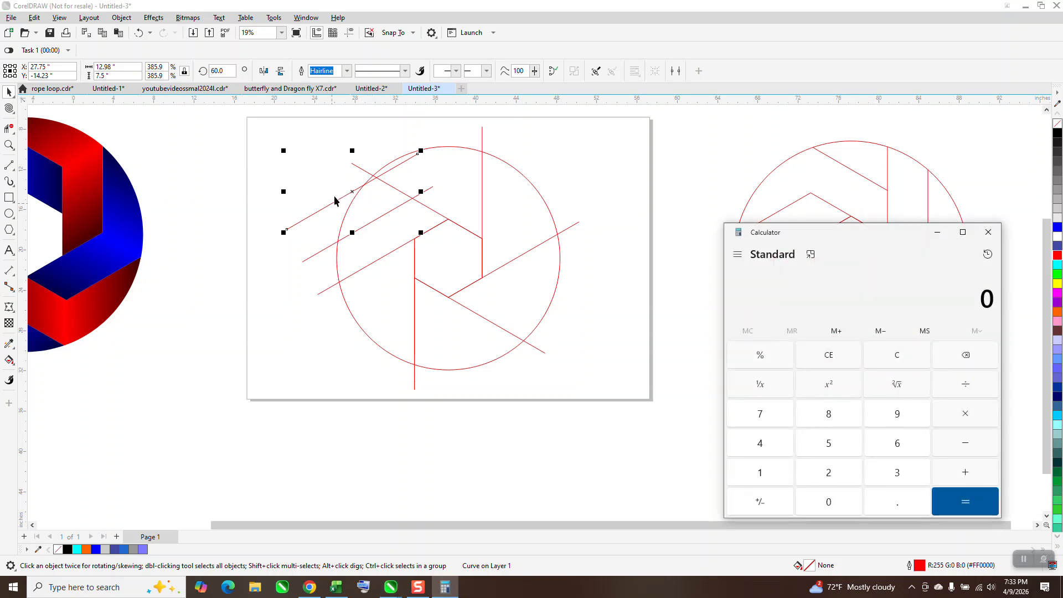
{"action": "left_click", "coordinate": [988, 232]}
{"action": "left_click", "coordinate": [231, 217]}
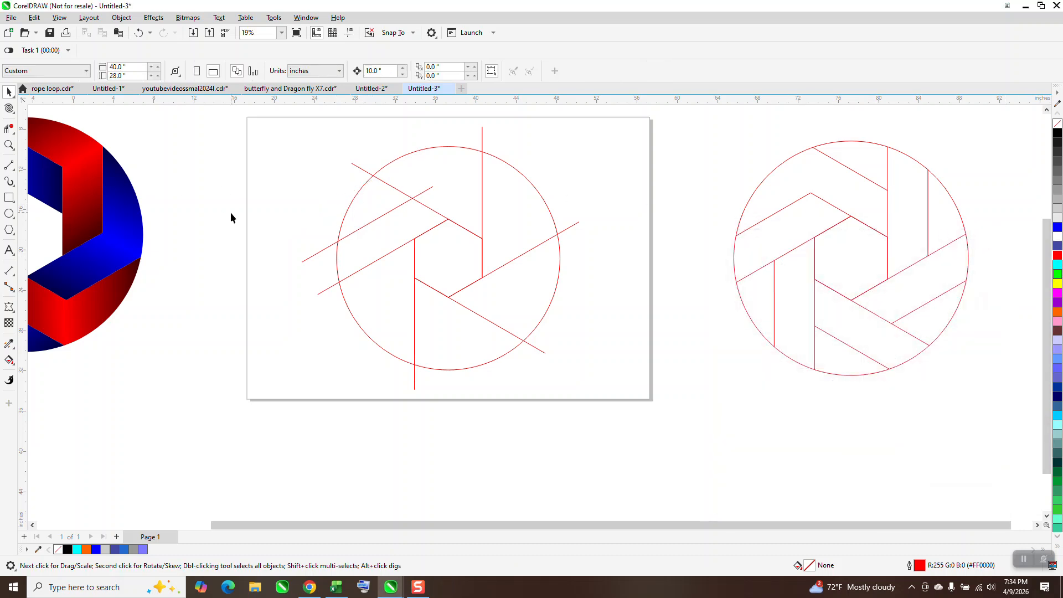
- Make a copy of the outer parallel line at 0° about the hexagon's centre and repeat the rotation until there are six
{"action": "left_click", "coordinate": [357, 232]}
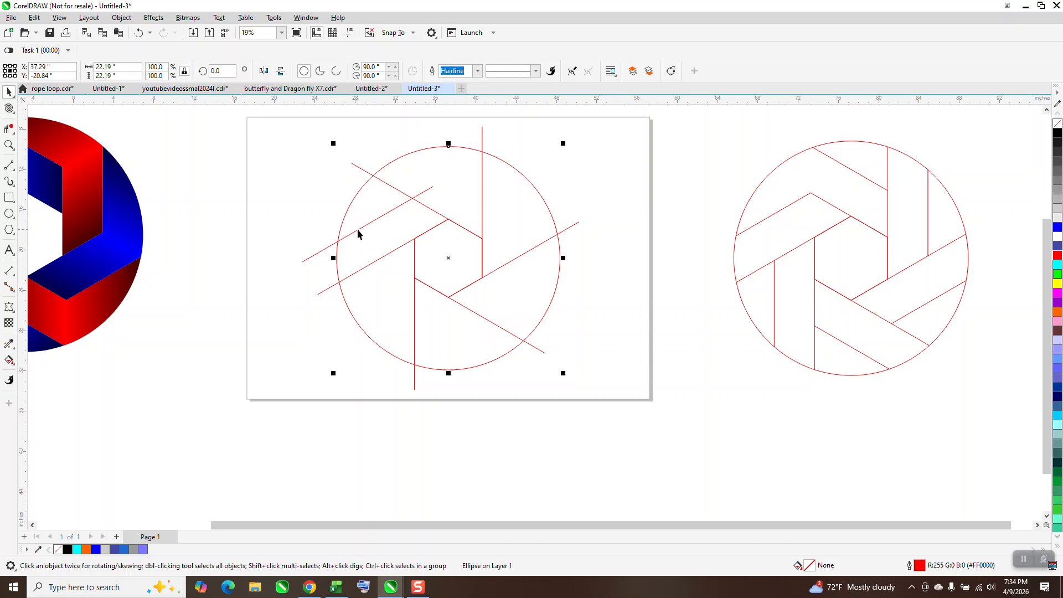
{"action": "left_click", "coordinate": [325, 252]}
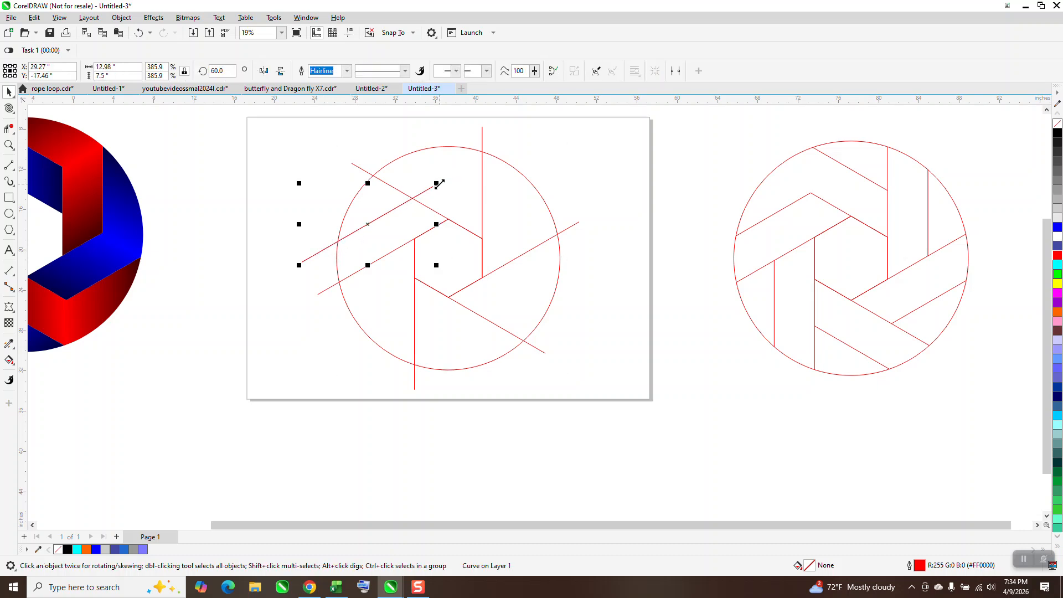
{"action": "type", "text": "0"}
{"action": "key", "text": "Return"}
{"action": "key", "text": "ctrl+r"}
{"action": "key", "text": "ctrl+r"}
{"action": "key", "text": "ctrl+r"}
{"action": "key", "text": "ctrl+r"}
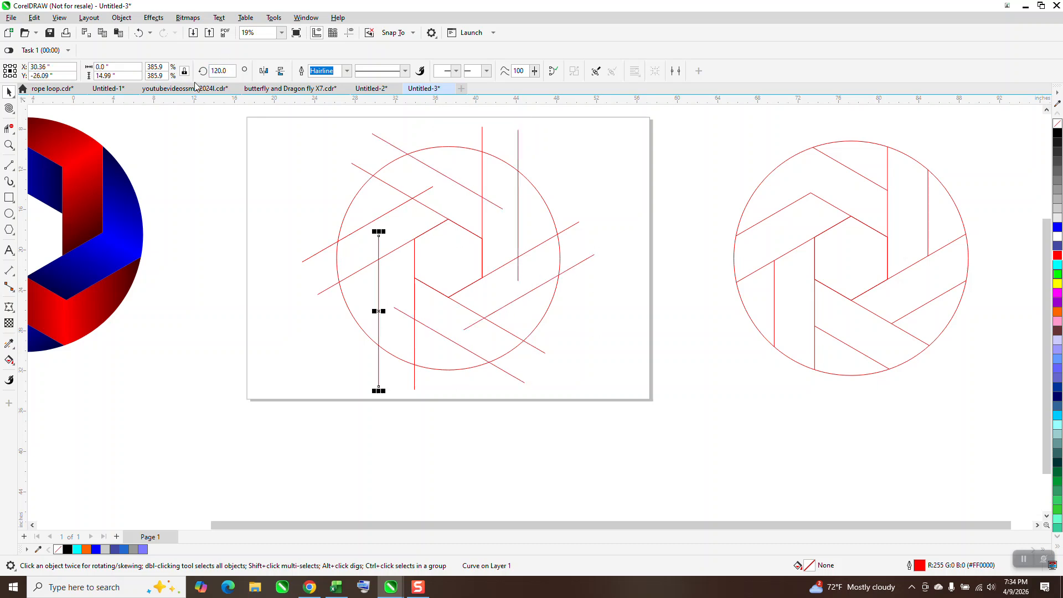
- Activate the Virtual Segment Delete tool for trimming the lines around the circle
{"action": "scroll", "coordinate": [347, 281], "scroll_direction": "down", "scroll_amount": 1}
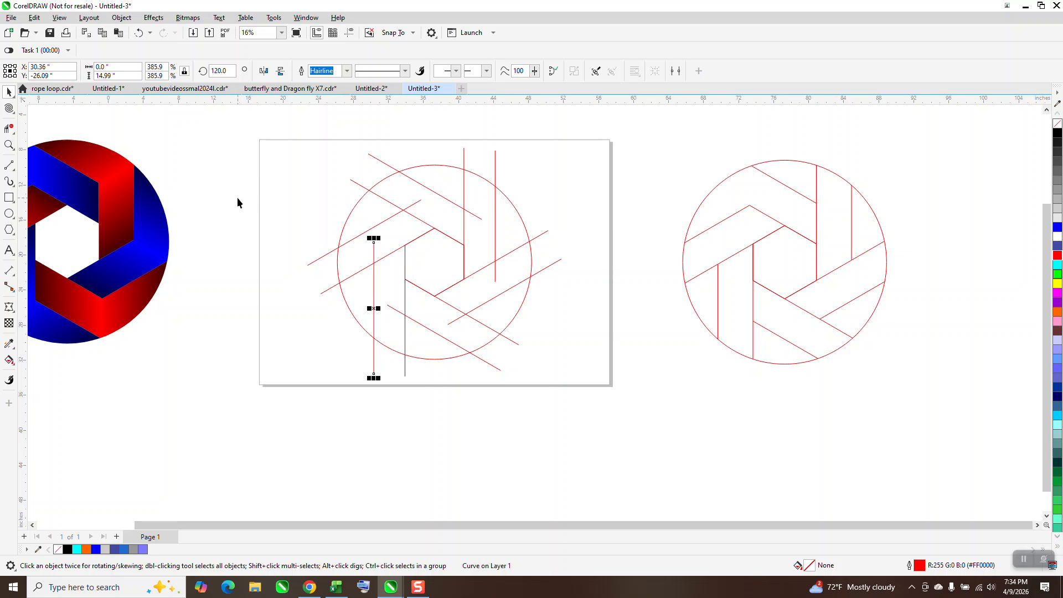
{"action": "left_click", "coordinate": [16, 137]}
{"action": "left_click", "coordinate": [55, 150]}
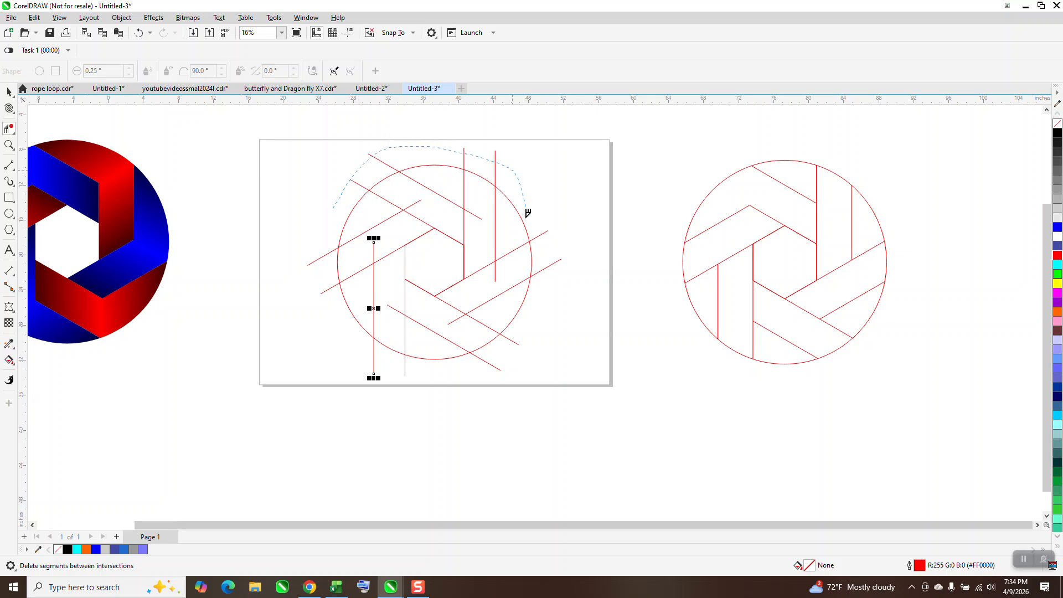
- Try to delete the line ends outside the circle with one freehand sweep, and undo each attempt
{"action": "left_click_drag", "start_coordinate": [536, 215], "coordinate": [538, 214]}
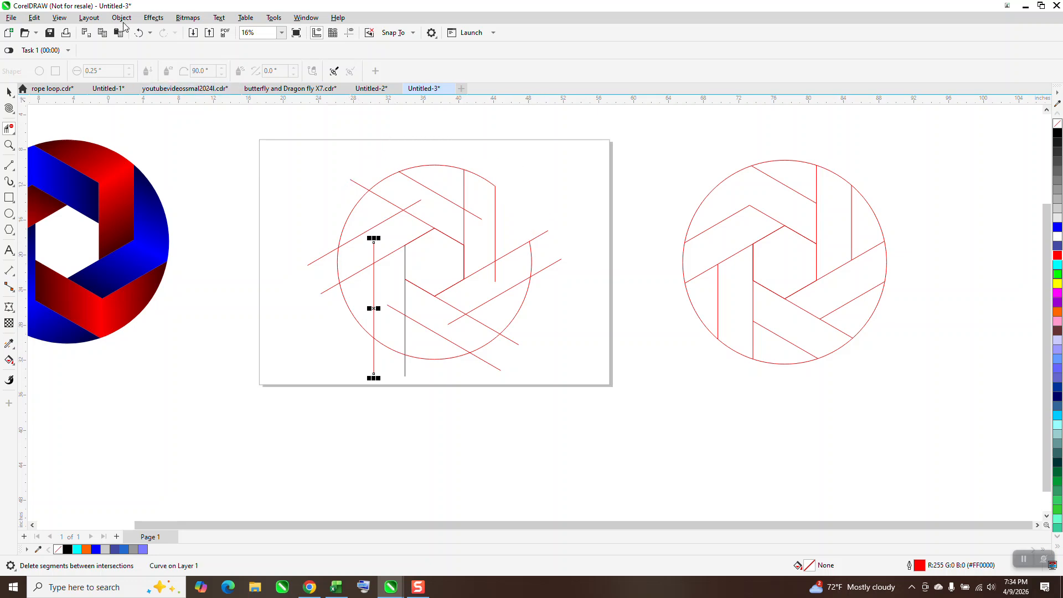
{"action": "left_click", "coordinate": [139, 34]}
{"action": "mouse_move", "coordinate": [349, 182]}
{"action": "left_mouse_down"}
{"action": "mouse_move", "coordinate": [370, 162]}
{"action": "mouse_move", "coordinate": [329, 184]}
{"action": "mouse_move", "coordinate": [352, 165]}
{"action": "mouse_move", "coordinate": [324, 194]}
{"action": "mouse_move", "coordinate": [348, 182]}
{"action": "left_mouse_up"}
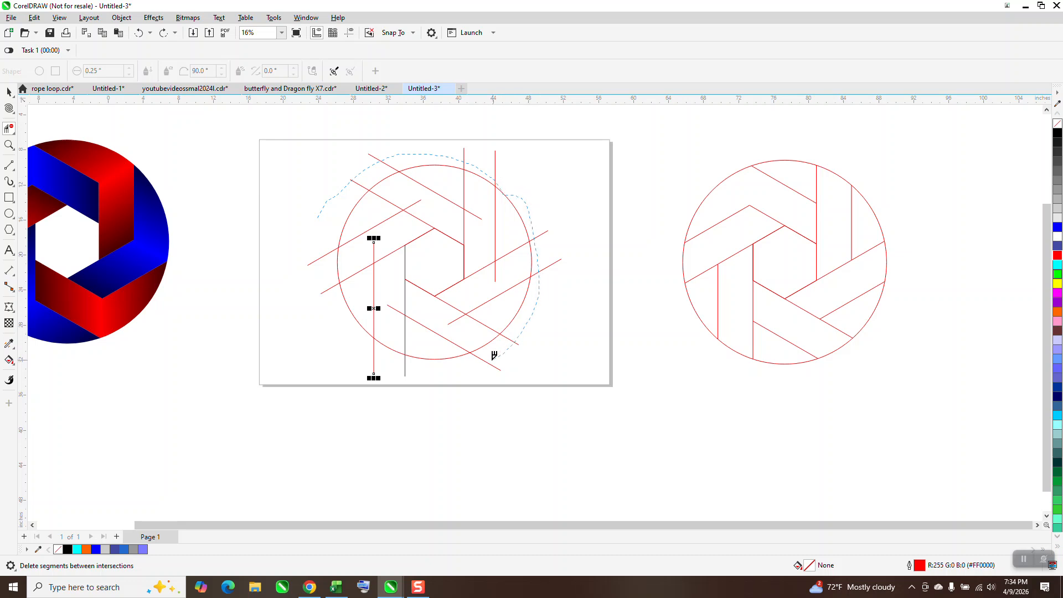
{"action": "left_click_drag", "start_coordinate": [334, 316], "coordinate": [328, 245]}
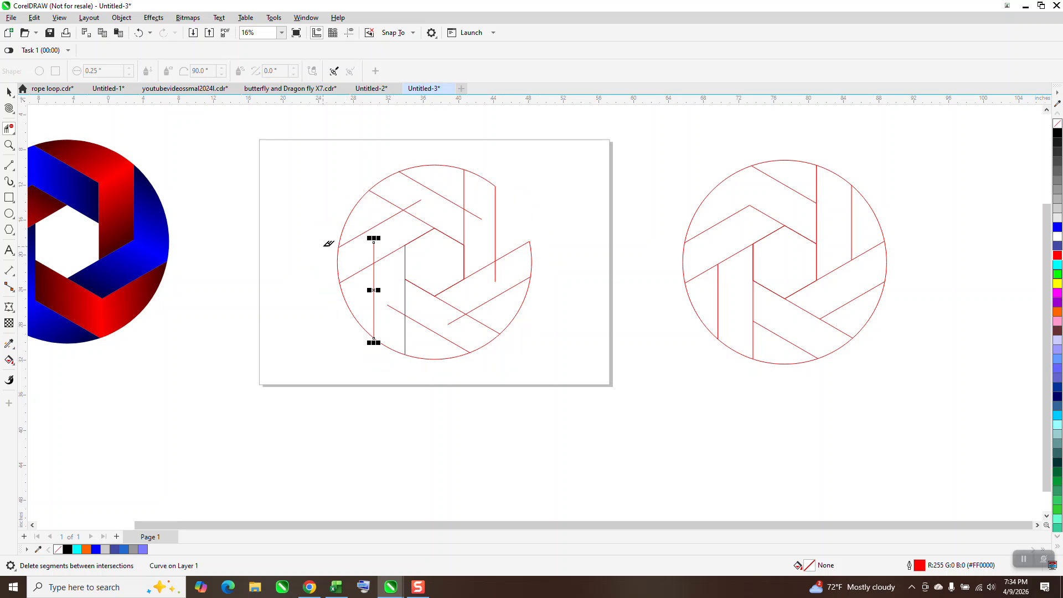
{"action": "left_click", "coordinate": [139, 33]}
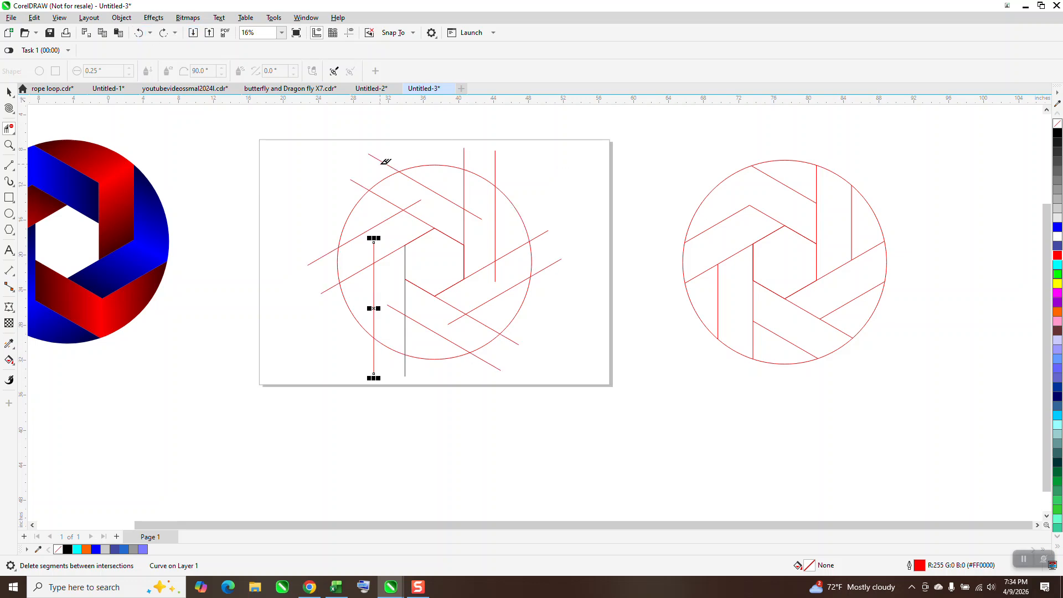
- Delete all line ends outside the circle in several short sweeps, keeping the circle's outline intact
{"action": "left_click_drag", "start_coordinate": [352, 187], "coordinate": [405, 148]}
{"action": "mouse_move", "coordinate": [532, 173]}
{"action": "left_mouse_down"}
{"action": "mouse_move", "coordinate": [547, 251]}
{"action": "mouse_move", "coordinate": [532, 315]}
{"action": "left_mouse_up"}
{"action": "mouse_move", "coordinate": [489, 360]}
{"action": "left_mouse_down"}
{"action": "mouse_move", "coordinate": [409, 368]}
{"action": "mouse_move", "coordinate": [363, 357]}
{"action": "left_mouse_up"}
{"action": "left_click_drag", "start_coordinate": [335, 311], "coordinate": [325, 243]}
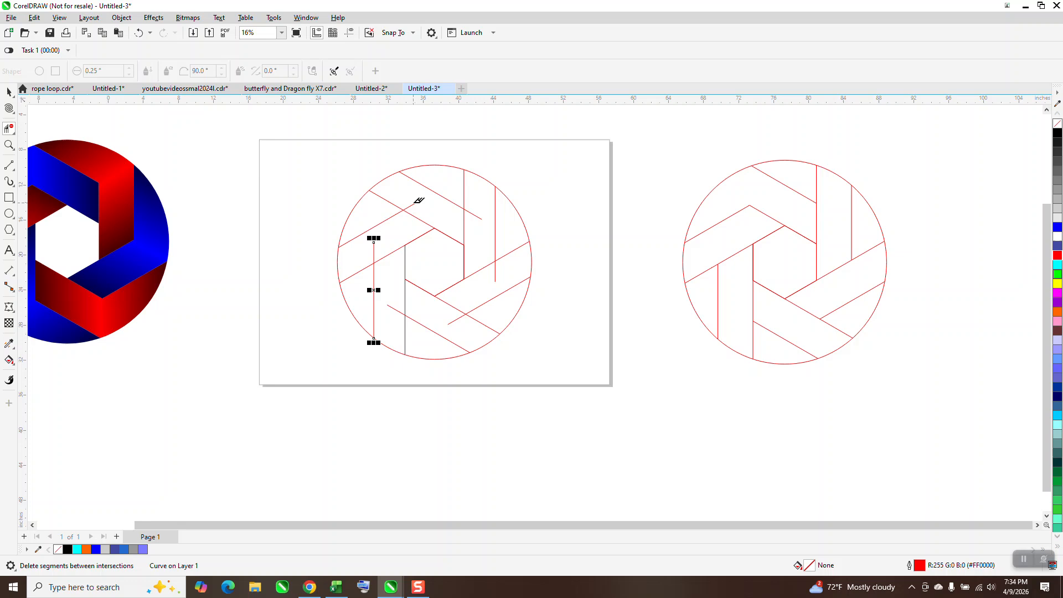
- Delete the overhanging ends of the lines inside the circle so that each band ends at its neighbour's edge
{"action": "left_click", "coordinate": [480, 214]}
{"action": "left_click", "coordinate": [455, 318]}
{"action": "left_click", "coordinate": [373, 248]}
{"action": "left_click", "coordinate": [388, 202]}
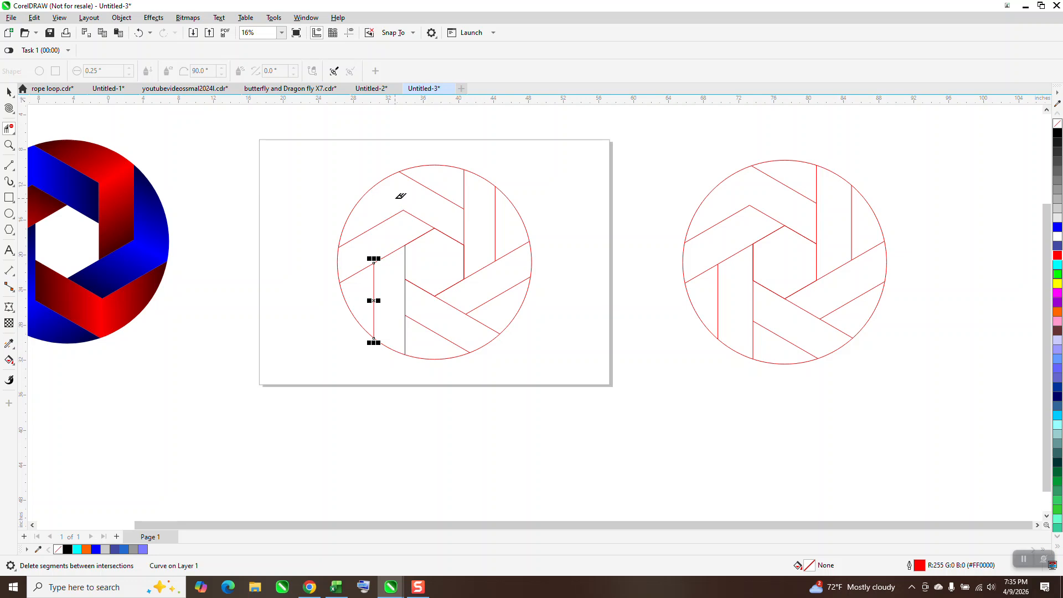
- Select the whole trimmed circle design on the page and group its objects
{"action": "left_click", "coordinate": [9, 92]}
{"action": "left_click_drag", "start_coordinate": [333, 143], "coordinate": [626, 430]}
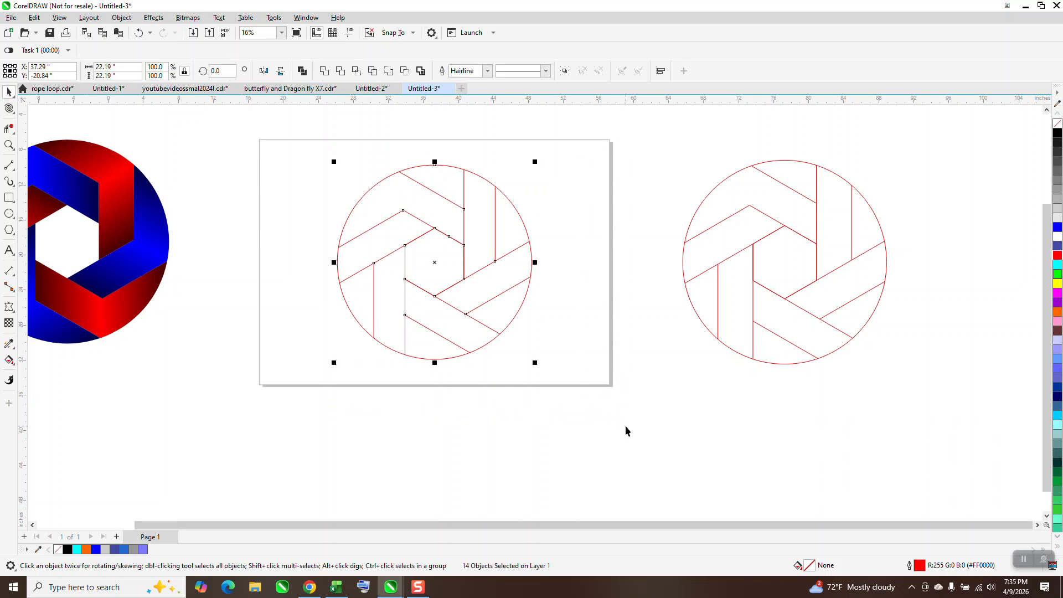
{"action": "key", "text": "ctrl+g"}
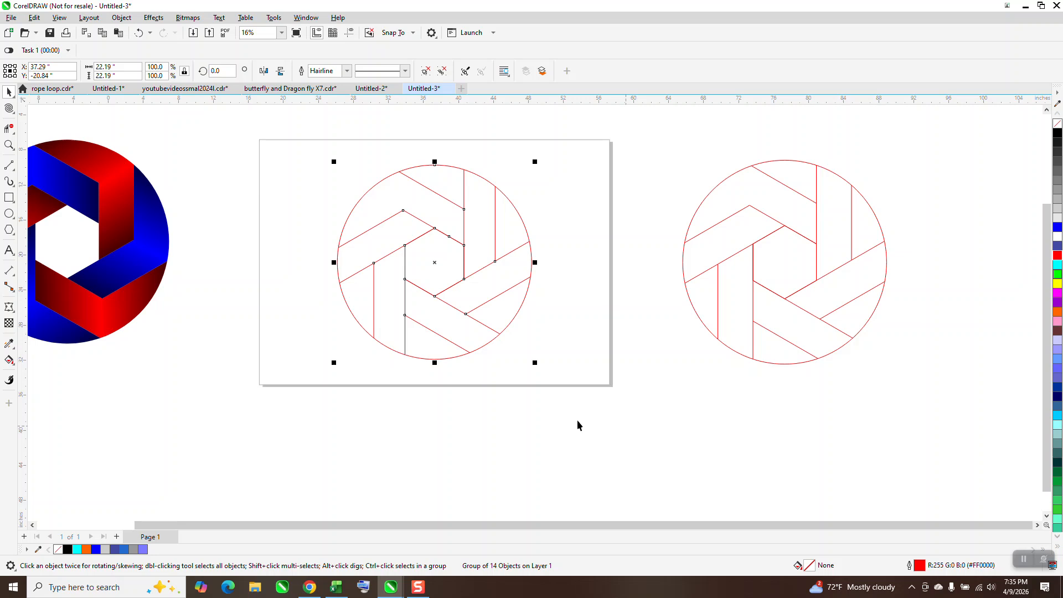
- Create a filled shape from the bent upper-left band with Smart Fill and move the grouped line drawing off the page
{"action": "left_click", "coordinate": [13, 363]}
{"action": "left_click", "coordinate": [41, 372]}
{"action": "left_click", "coordinate": [403, 199]}
{"action": "left_click", "coordinate": [10, 91]}
{"action": "left_click_drag", "start_coordinate": [464, 283], "coordinate": [751, 449]}
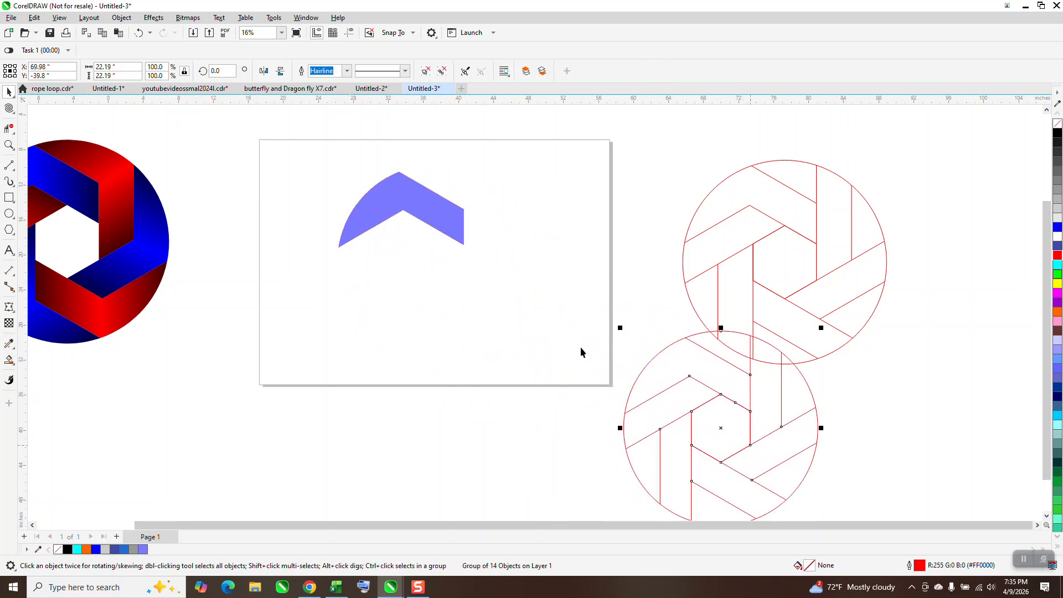
- Apply a horizontal linear fountain fill to the bent band, black at both ends and blue in the middle, extending both ends beyond the shape
{"action": "left_click", "coordinate": [450, 225]}
{"action": "left_click", "coordinate": [18, 363]}
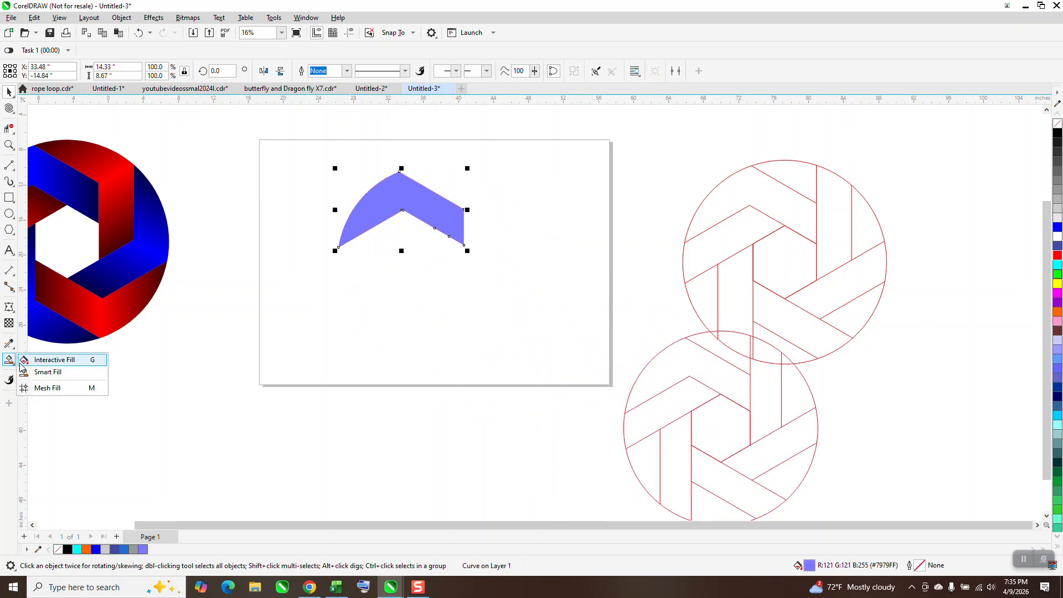
{"action": "left_click", "coordinate": [25, 360]}
{"action": "left_click_drag", "start_coordinate": [356, 223], "coordinate": [481, 232]}
{"action": "left_click_drag", "start_coordinate": [1058, 134], "coordinate": [478, 230]}
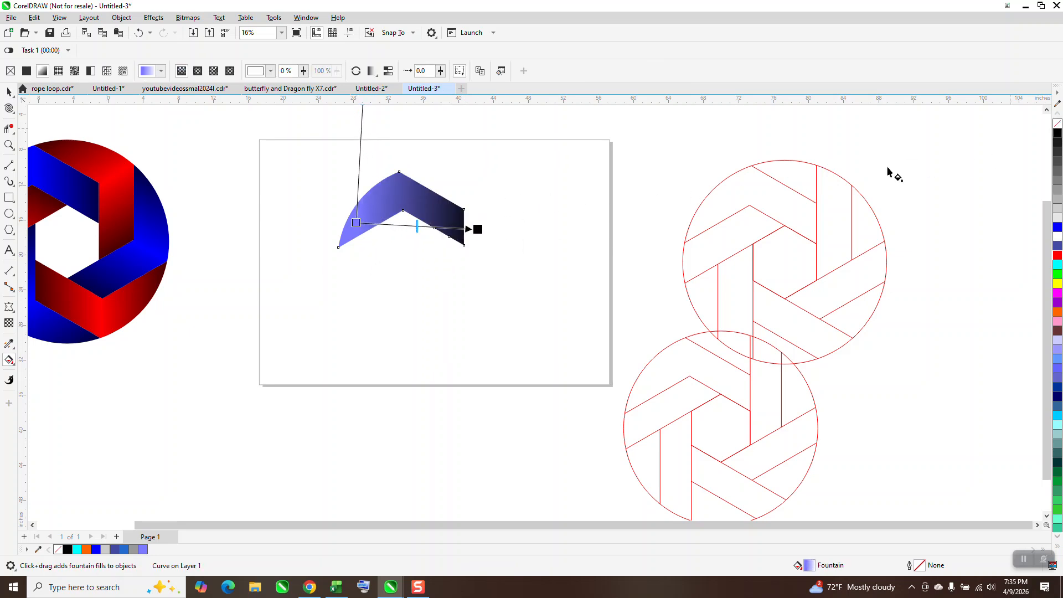
{"action": "left_click_drag", "start_coordinate": [1060, 140], "coordinate": [309, 226]}
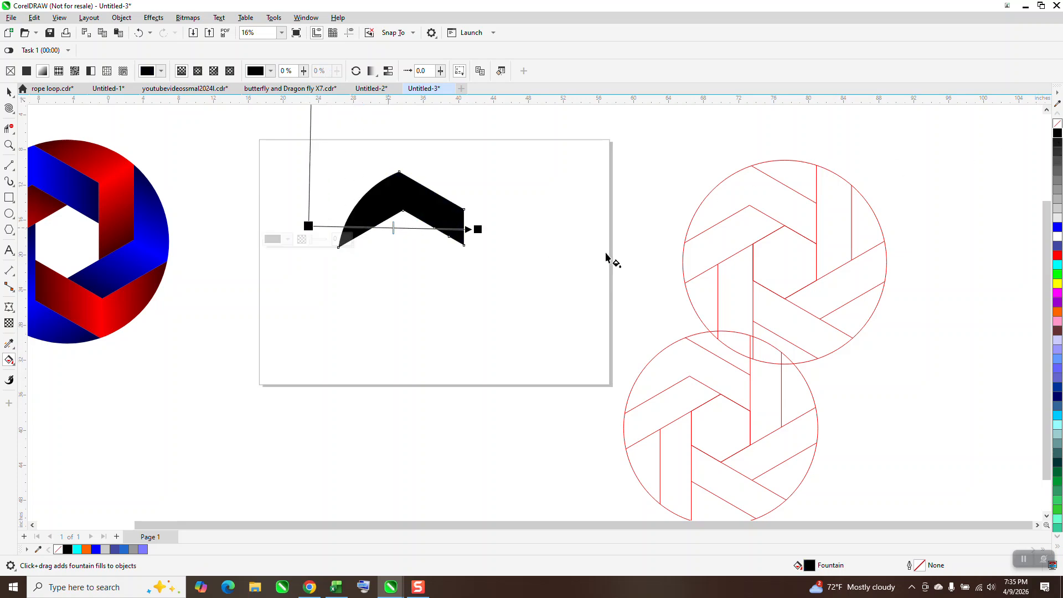
{"action": "left_click_drag", "start_coordinate": [1057, 228], "coordinate": [407, 228]}
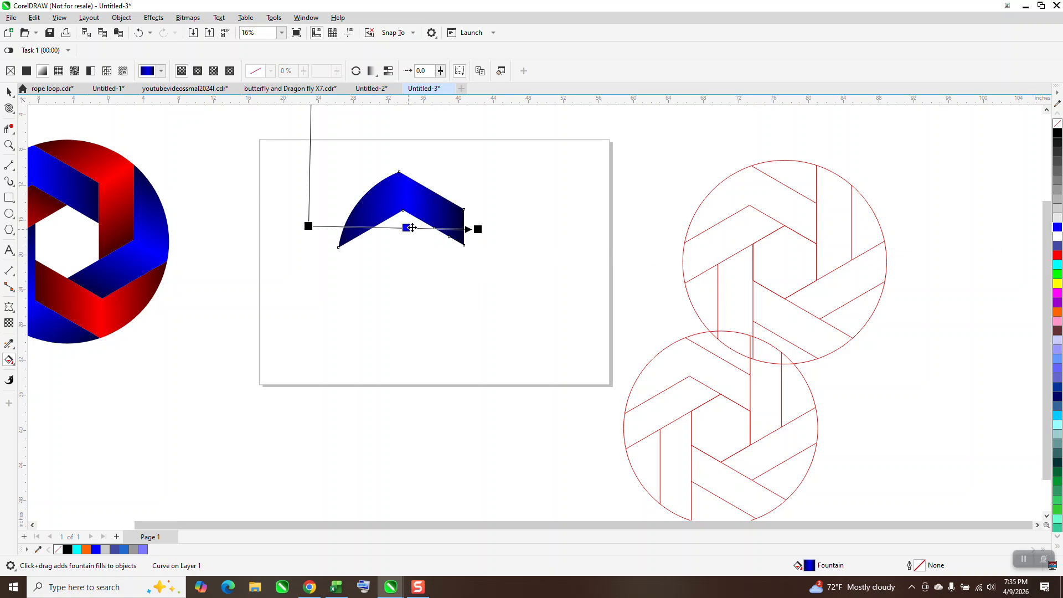
{"action": "left_click_drag", "start_coordinate": [480, 229], "coordinate": [504, 227]}
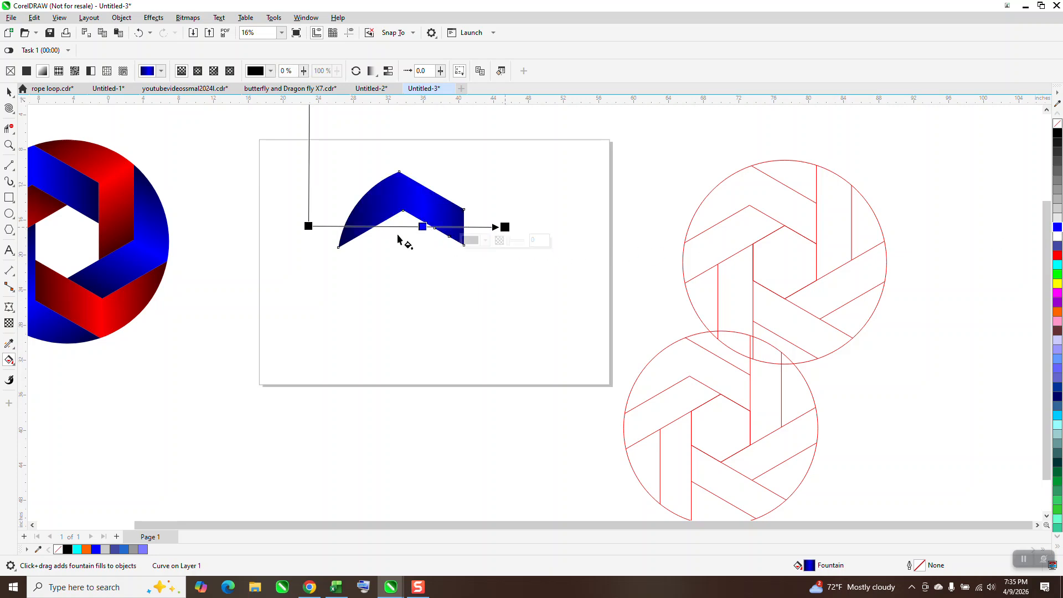
{"action": "left_click_drag", "start_coordinate": [308, 227], "coordinate": [273, 230]}
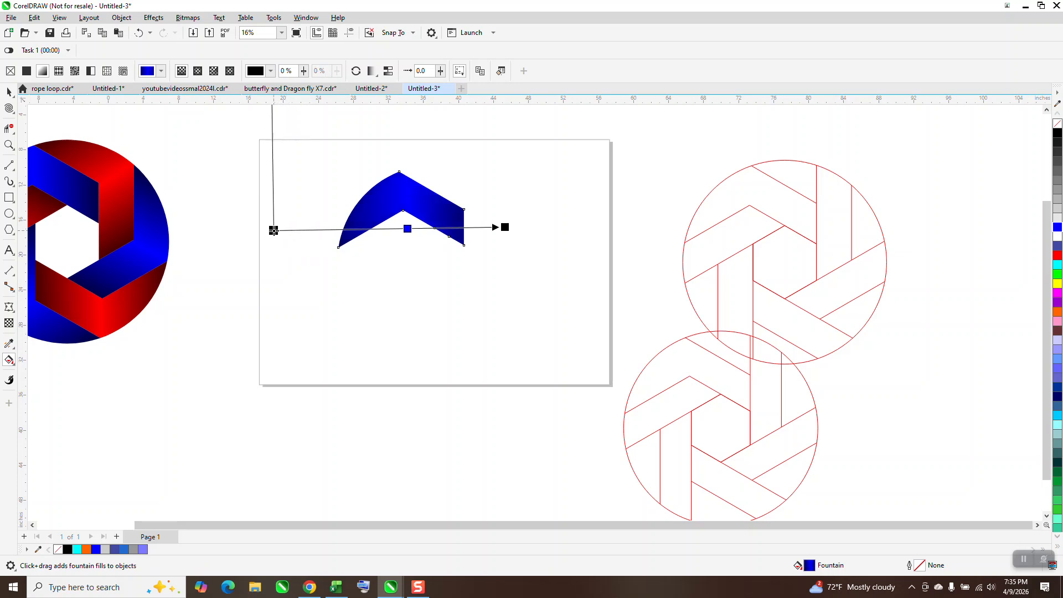
- Create copies of the blue bent band rotated in 60-degree steps around the hexagon's centre to complete the ring of six bands
{"action": "left_click", "coordinate": [9, 92]}
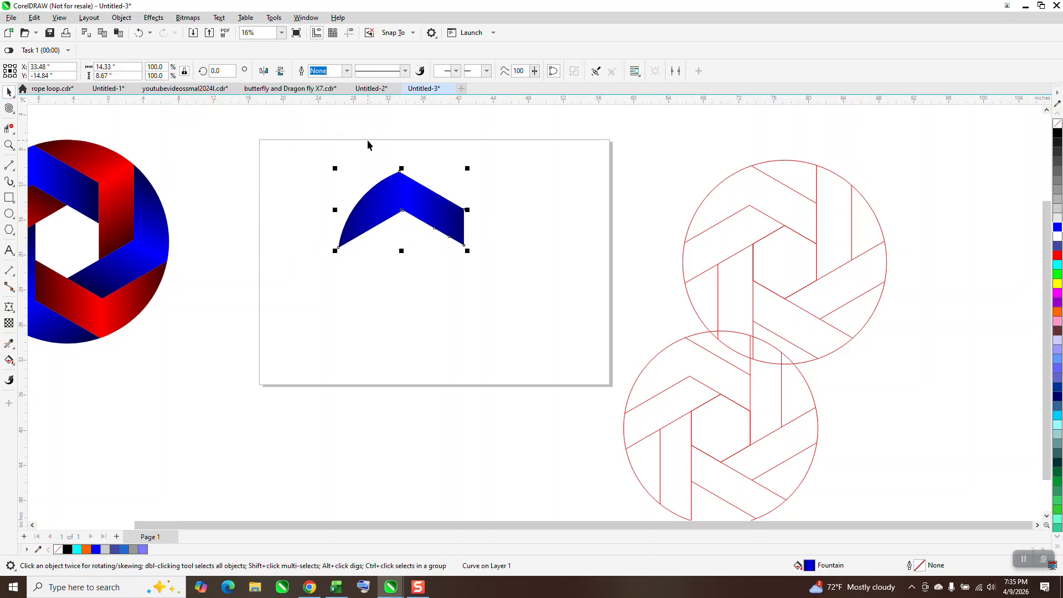
{"action": "left_click", "coordinate": [222, 71]}
{"action": "type", "text": "60"}
{"action": "key", "text": "Return"}
{"action": "key", "text": "ctrl+r"}
{"action": "key", "text": "ctrl+r"}
{"action": "key", "text": "ctrl+r"}
{"action": "key", "text": "ctrl+r"}
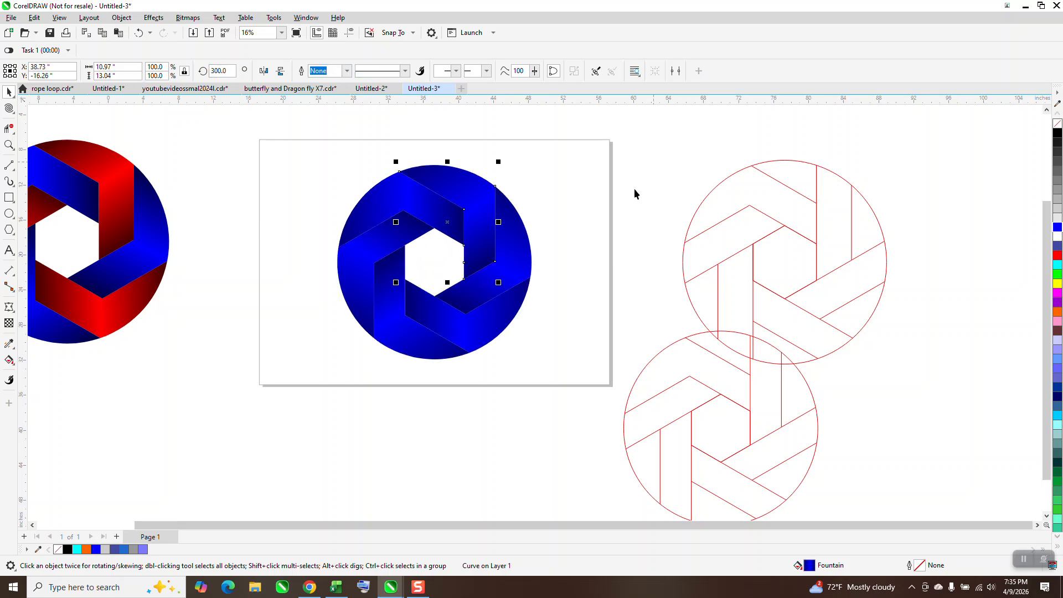
{"action": "left_click", "coordinate": [563, 236]}
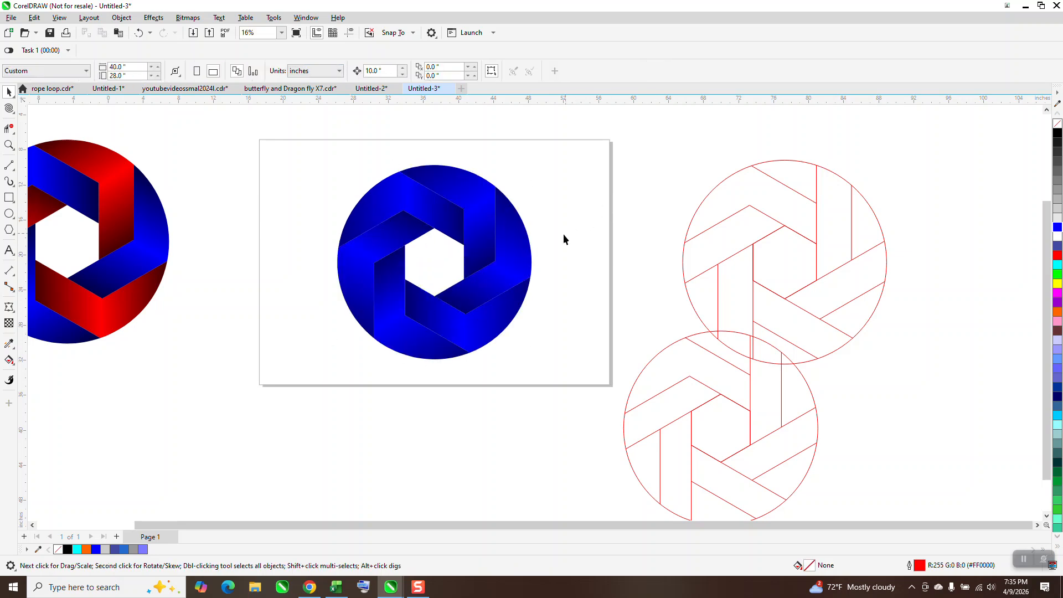
- Recolour the middle of the fountain fill to red on three alternate bands: the left, the lower-right and the upper-right one
{"action": "left_click", "coordinate": [378, 258]}
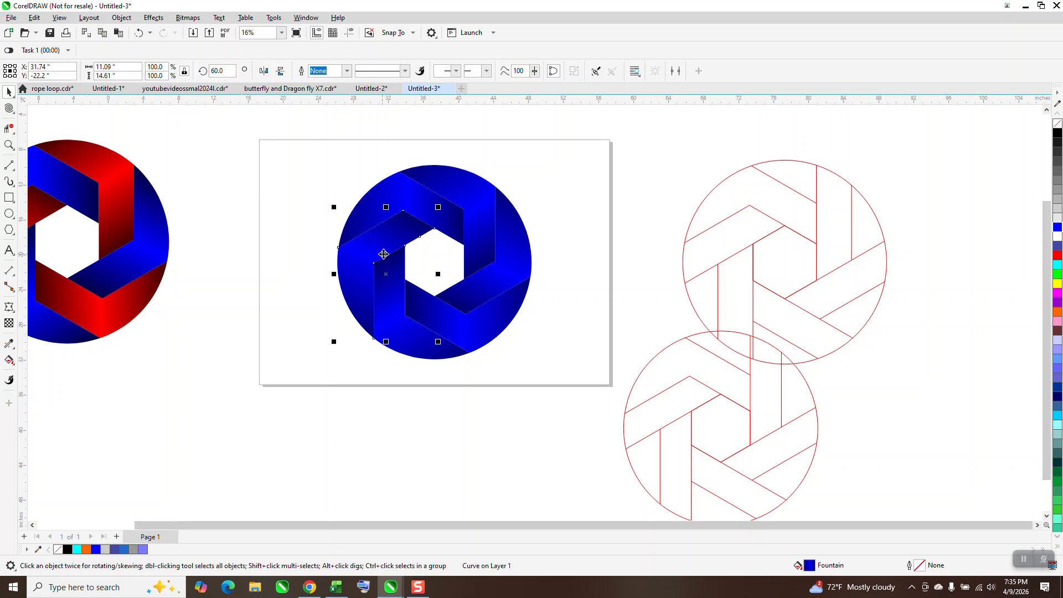
{"action": "left_click", "coordinate": [12, 365]}
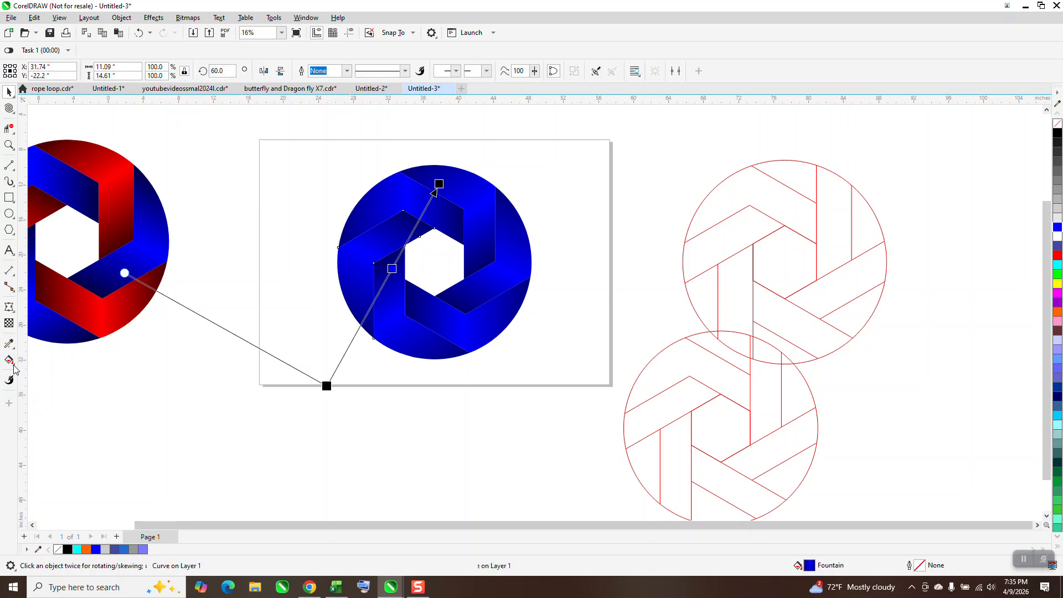
{"action": "left_click_drag", "start_coordinate": [1057, 260], "coordinate": [392, 269]}
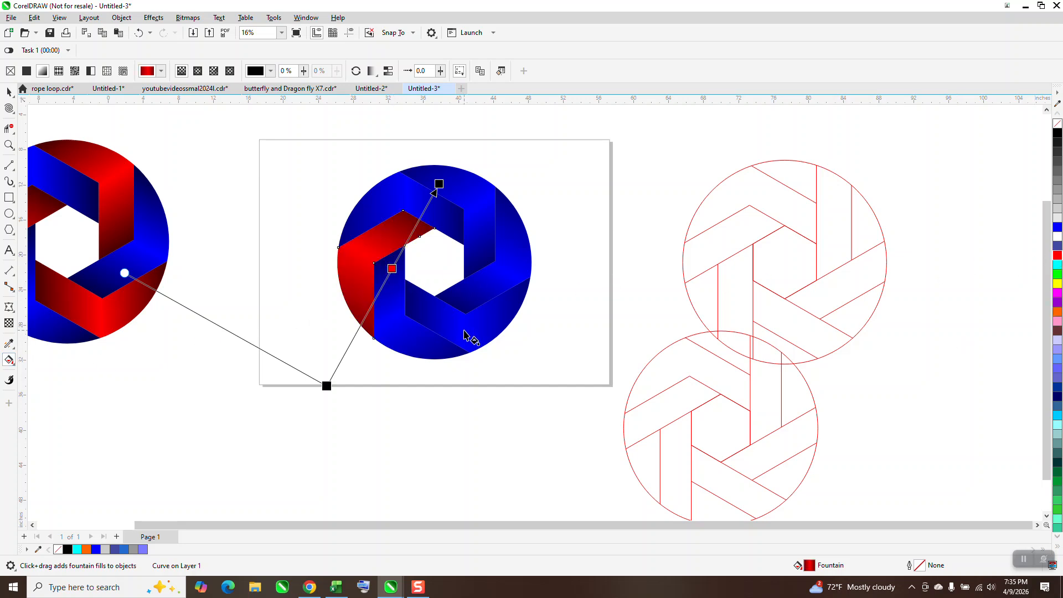
{"action": "left_click", "coordinate": [465, 334]}
{"action": "left_click_drag", "start_coordinate": [1058, 264], "coordinate": [462, 297]}
{"action": "left_click", "coordinate": [492, 228]}
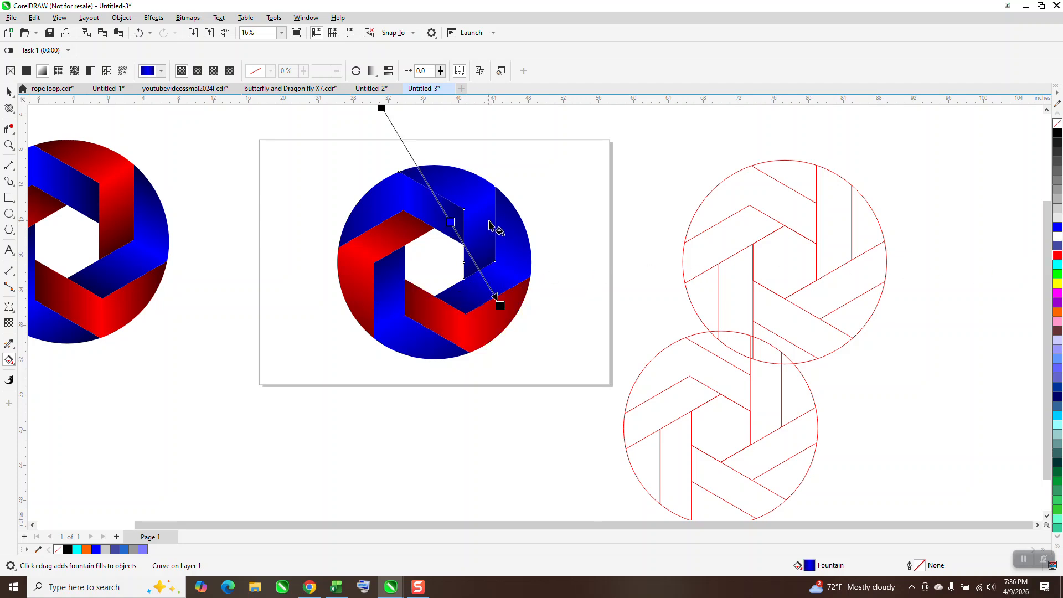
{"action": "left_click_drag", "start_coordinate": [1058, 260], "coordinate": [457, 224]}
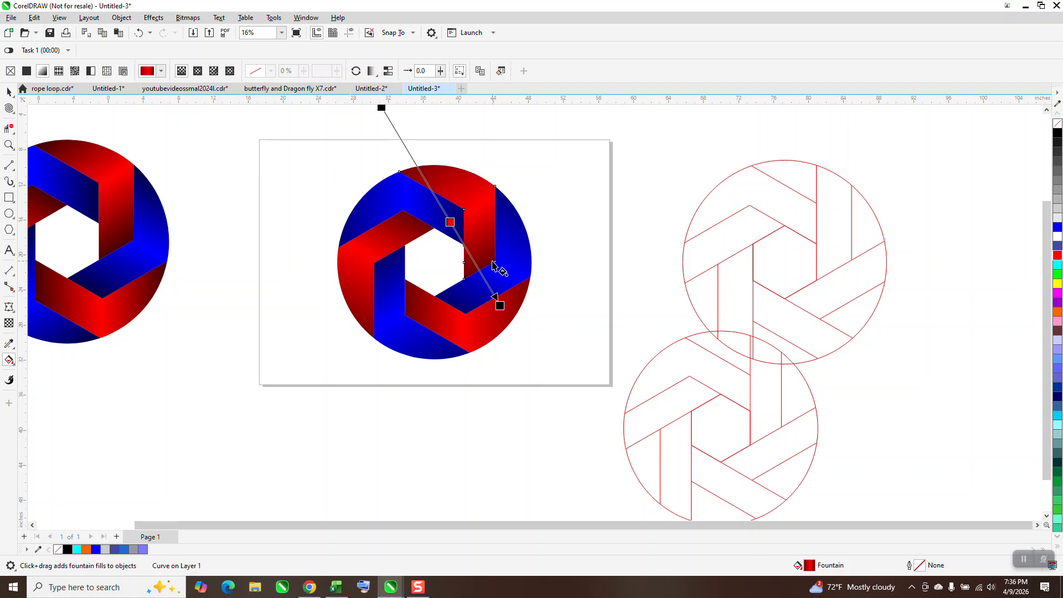
- Draw a rectangle about 31 by 24.5 inches around the coloured logo and fill it with black
{"action": "left_click", "coordinate": [9, 197]}
{"action": "left_click_drag", "start_coordinate": [319, 155], "coordinate": [592, 371]}
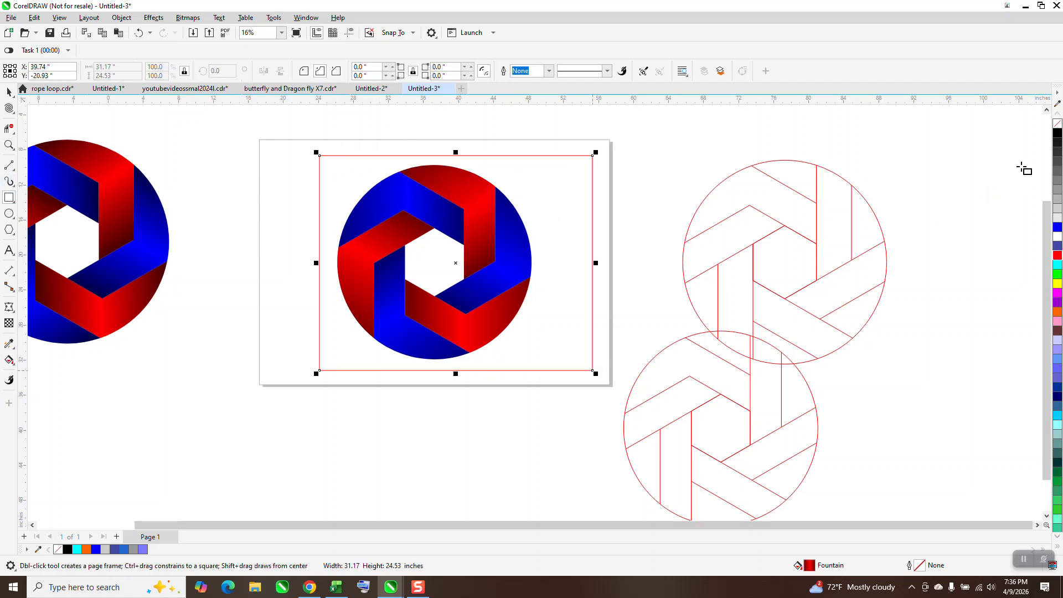
{"action": "left_click", "coordinate": [1058, 134]}
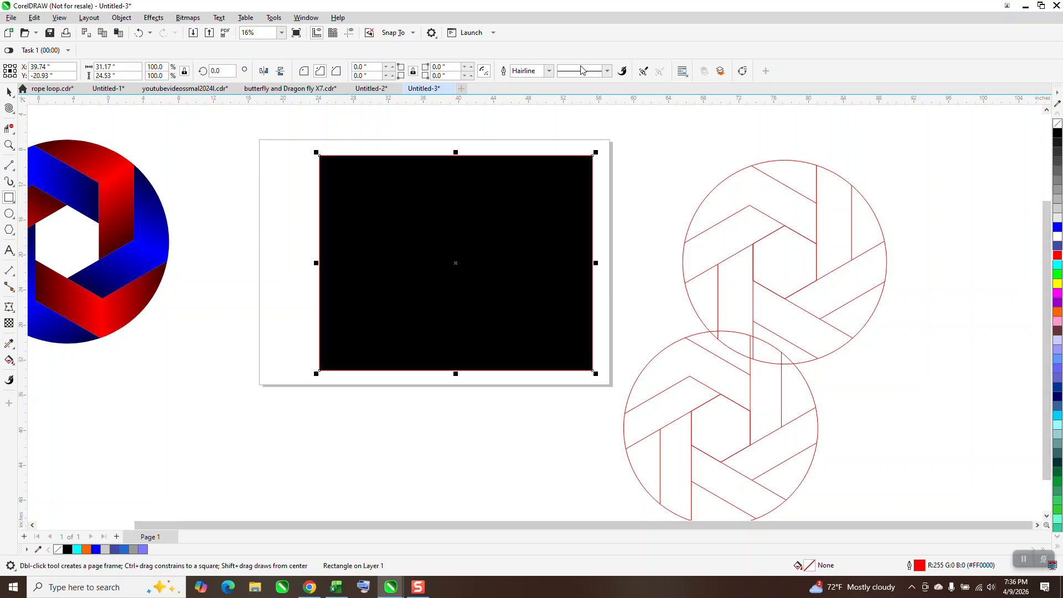
- Send the black rectangle to the back so it lies behind the coloured logo
{"action": "left_click", "coordinate": [122, 17]}
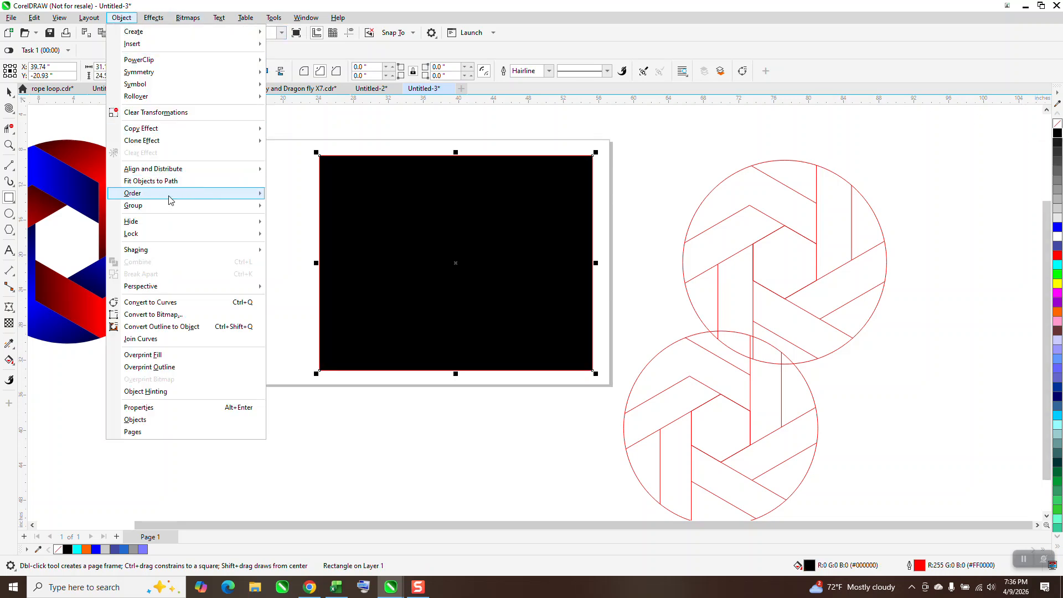
{"action": "mouse_move", "coordinate": [171, 194]}
{"action": "left_click", "coordinate": [282, 207]}
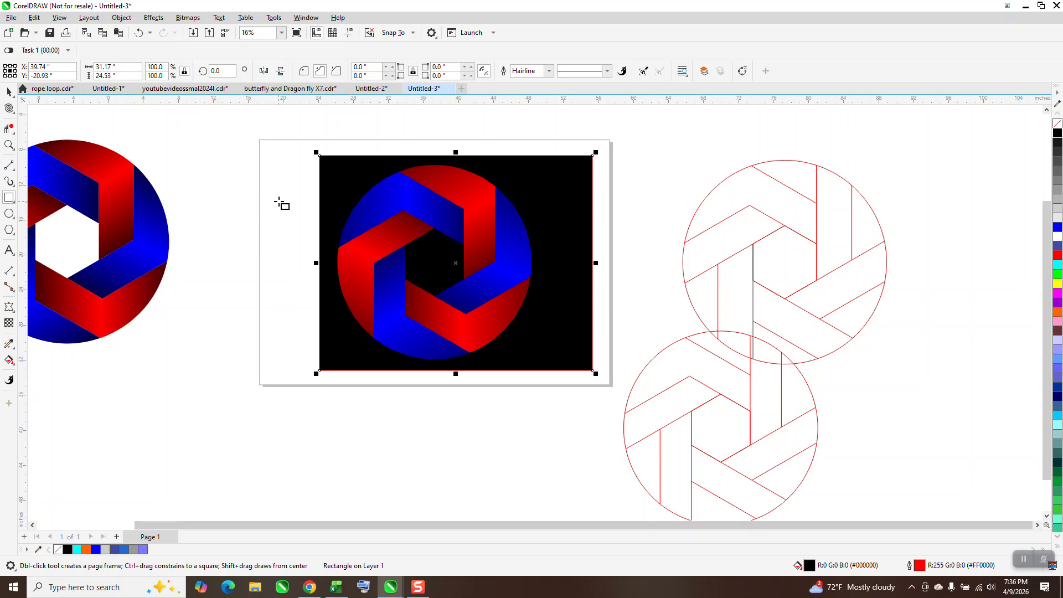
- Centre the black background rectangle on the page behind the logo and clear the selection
{"action": "left_click", "coordinate": [8, 145]}
{"action": "left_click_drag", "start_coordinate": [308, 140], "coordinate": [664, 418]}
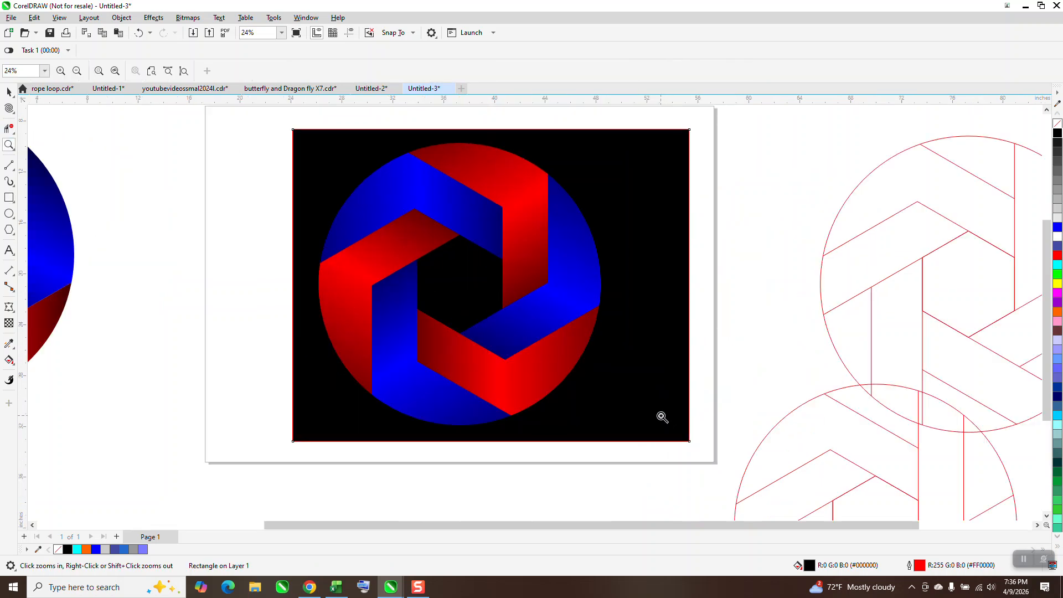
{"action": "right_click", "coordinate": [518, 235]}
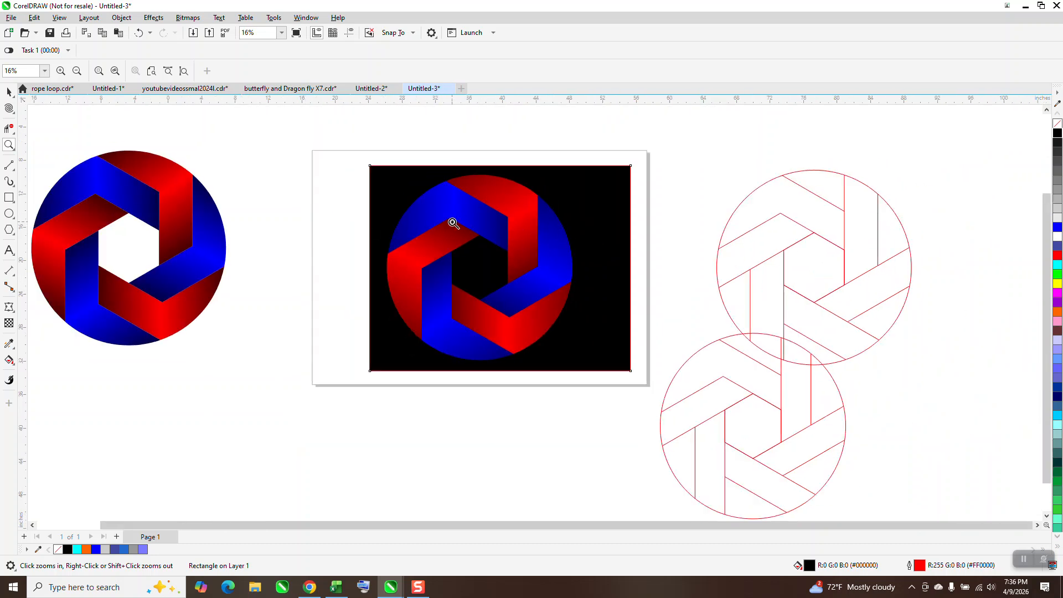
{"action": "left_click", "coordinate": [9, 92]}
{"action": "key", "text": "p"}
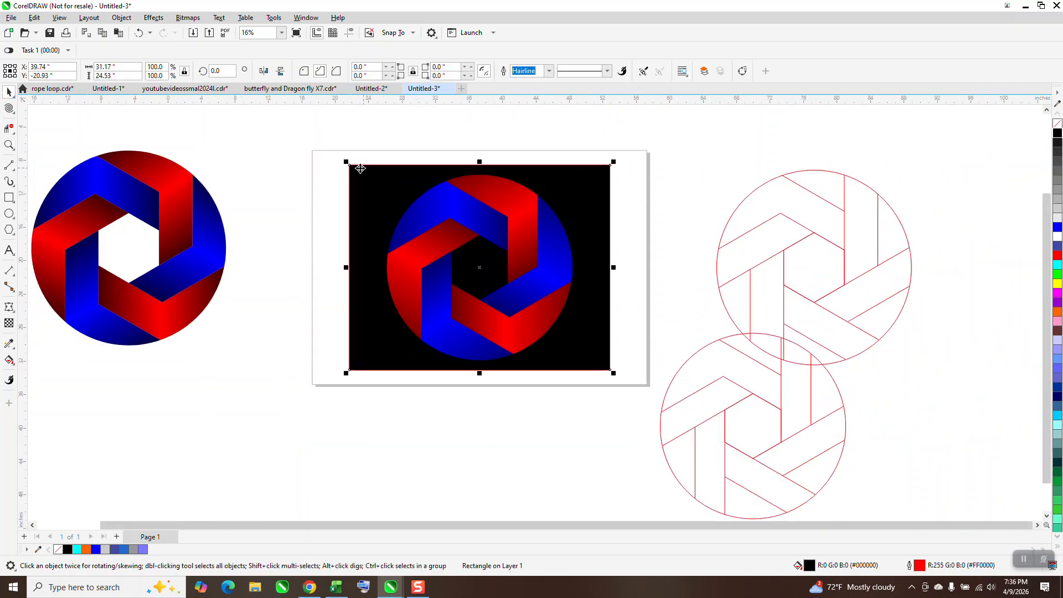
{"action": "left_click", "coordinate": [305, 174]}
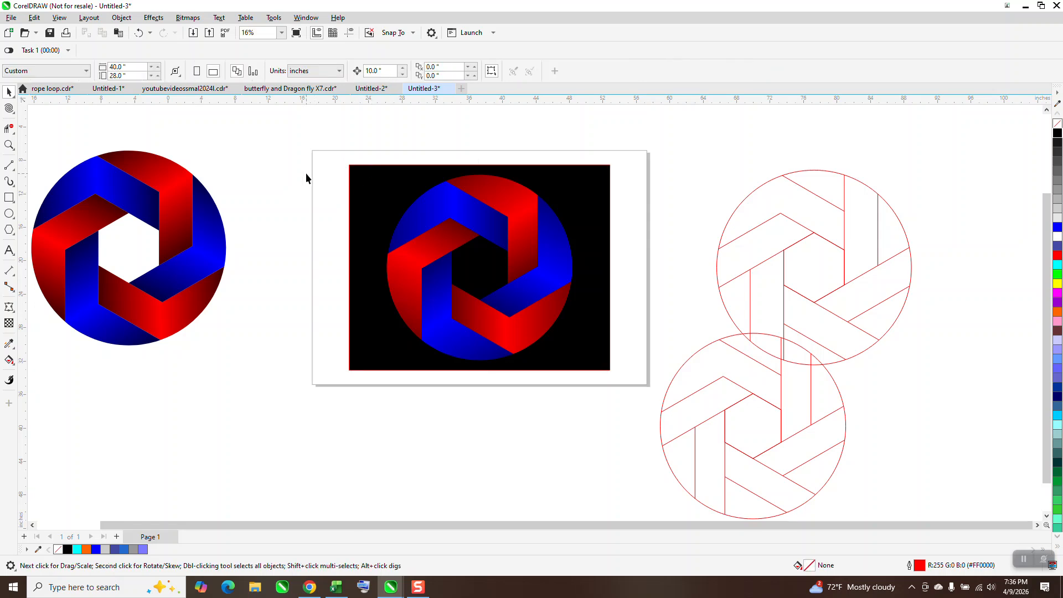